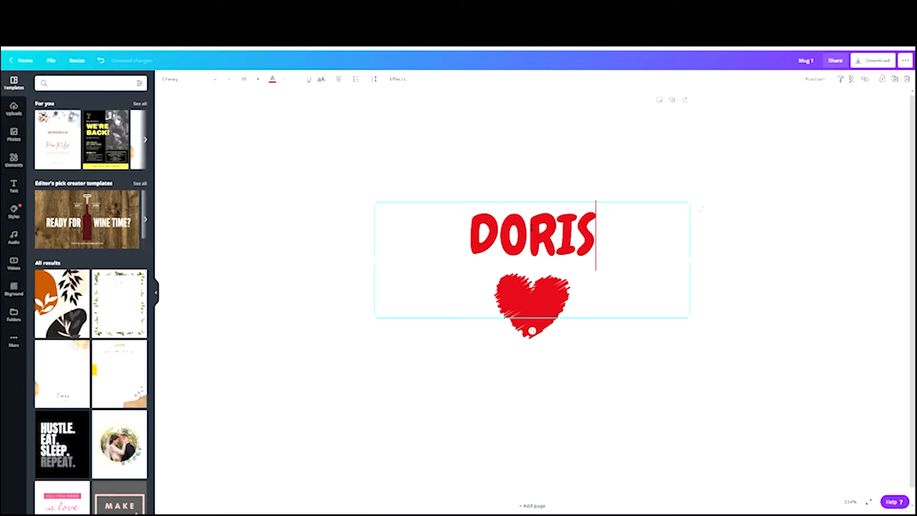
- Delete the red heart beneath the name text and check the design's resize options
{"action": "left_click", "coordinate": [549, 312]}
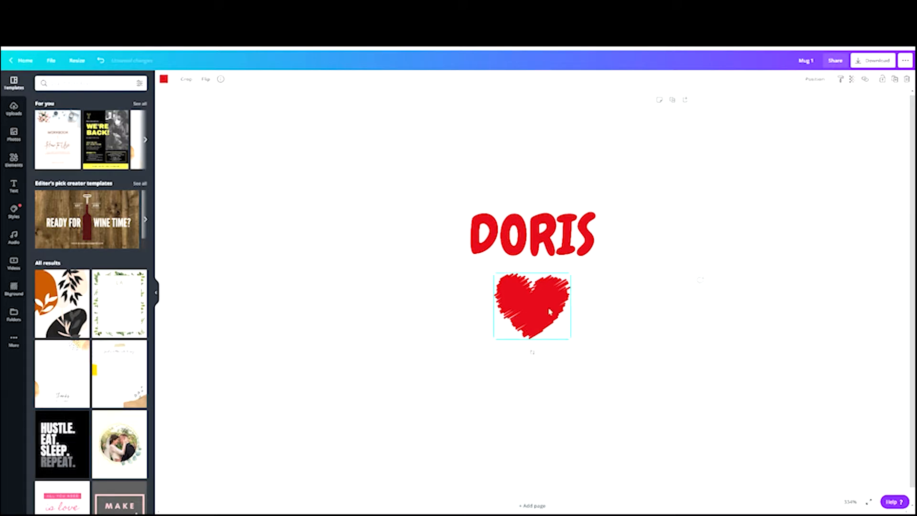
{"action": "key", "text": "Delete"}
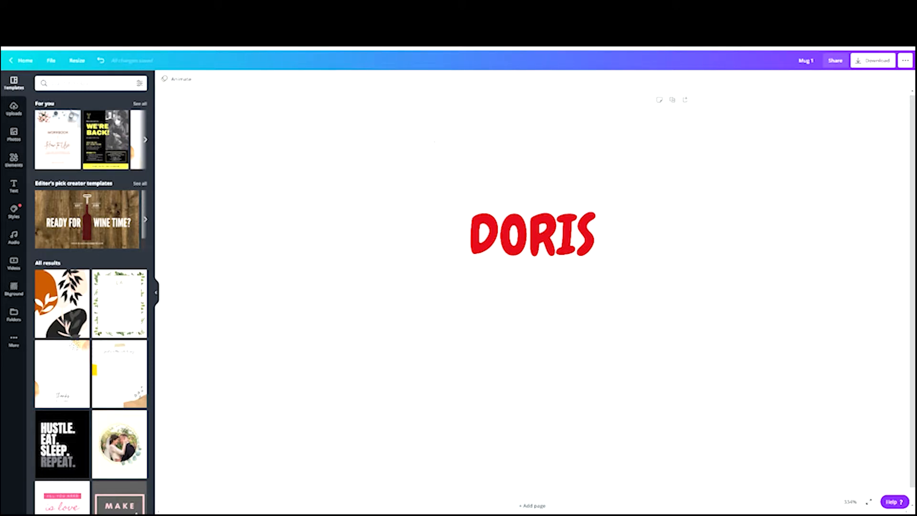
{"action": "left_click", "coordinate": [76, 61]}
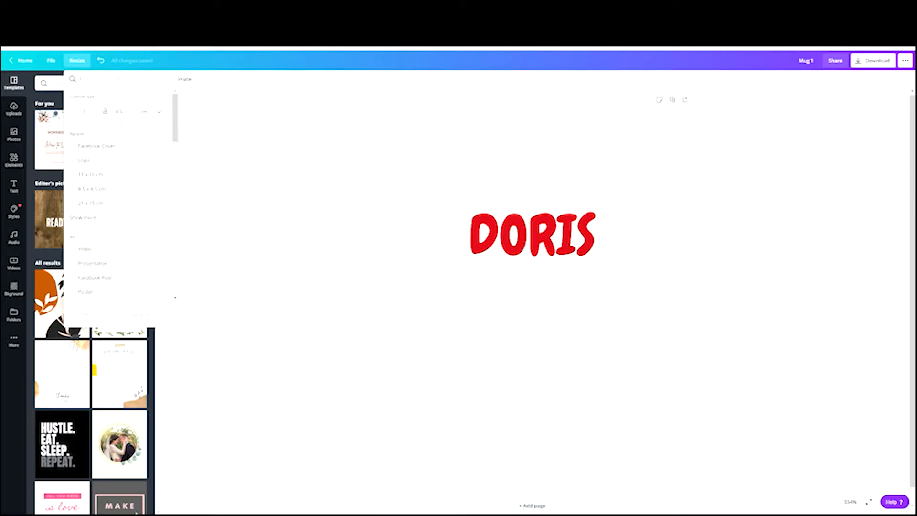
{"action": "left_click", "coordinate": [282, 188]}
- Increase the name text's font size to 49 and move it down towards the vertical middle of the page
{"action": "left_click", "coordinate": [550, 234]}
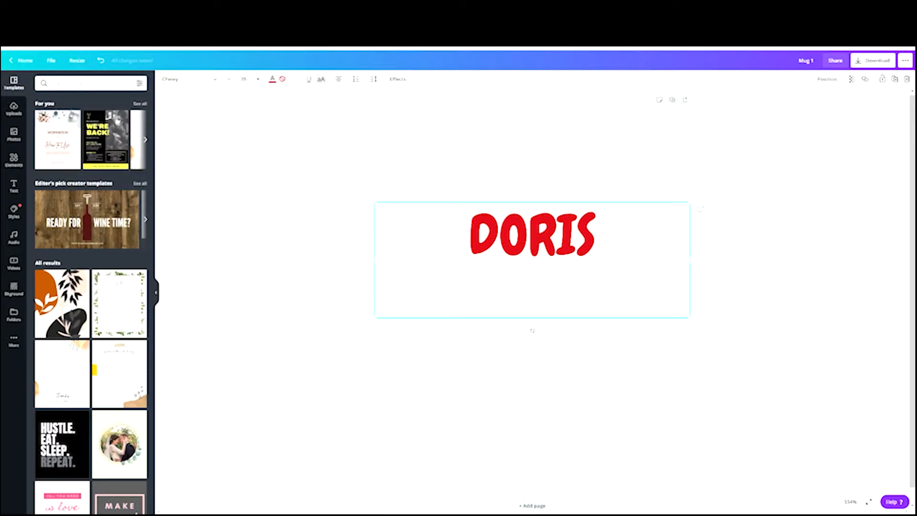
{"action": "left_click", "coordinate": [259, 79]}
{"action": "left_click", "coordinate": [258, 80]}
{"action": "left_click", "coordinate": [258, 79]}
{"action": "left_click", "coordinate": [259, 80]}
{"action": "left_click", "coordinate": [259, 79]}
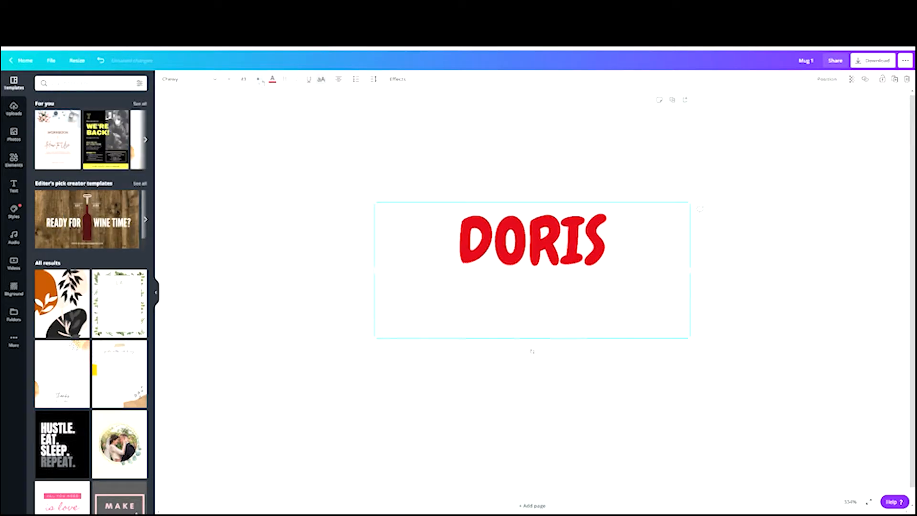
{"action": "left_click", "coordinate": [258, 80]}
{"action": "left_click", "coordinate": [259, 80]}
{"action": "left_click", "coordinate": [259, 79]}
{"action": "left_click", "coordinate": [258, 80]}
{"action": "left_click", "coordinate": [259, 79]}
{"action": "left_click", "coordinate": [258, 79]}
{"action": "left_click", "coordinate": [258, 79]}
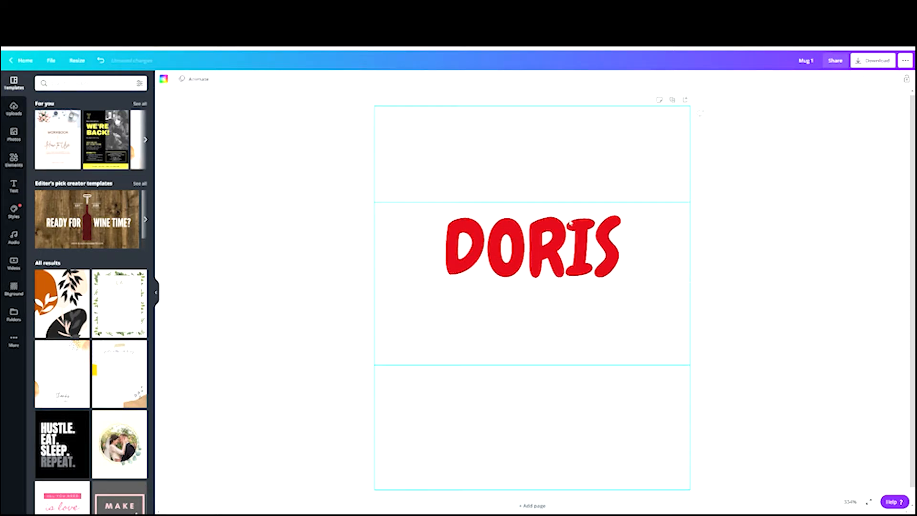
{"action": "left_click_drag", "start_coordinate": [569, 225], "coordinate": [569, 261]}
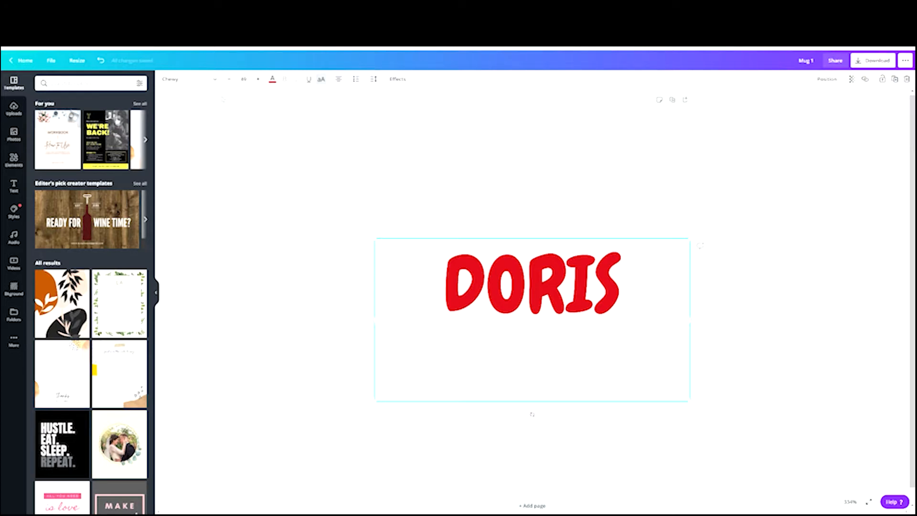
- Recolor the name text with a custom violet, slightly deeper than the lighter default purple
{"action": "left_click", "coordinate": [272, 79]}
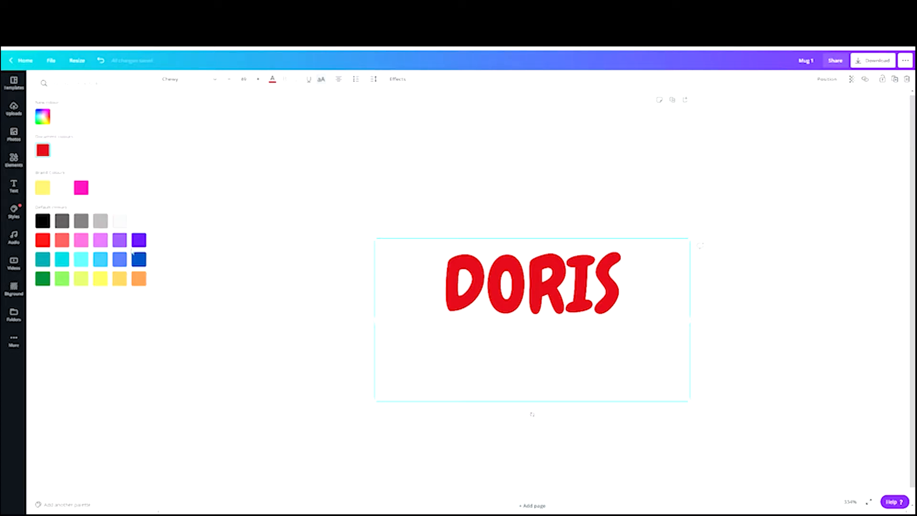
{"action": "left_click", "coordinate": [119, 240]}
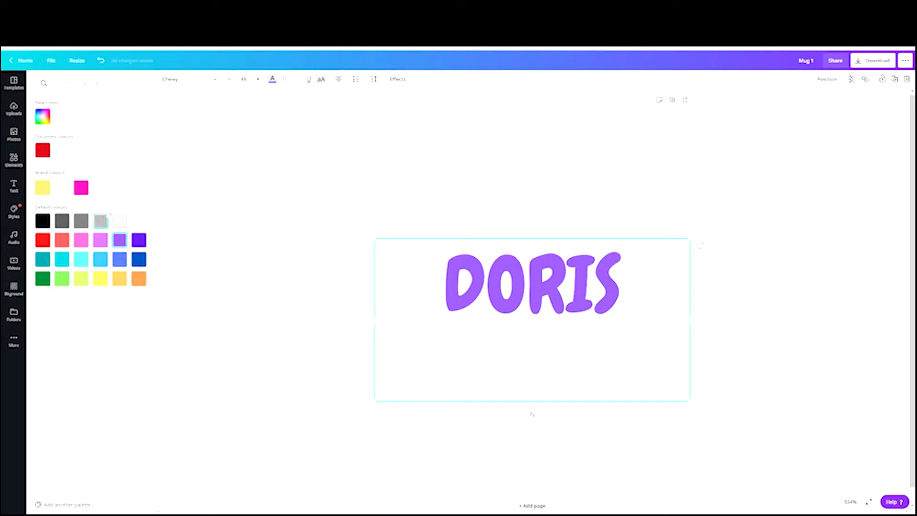
{"action": "left_click", "coordinate": [43, 117]}
{"action": "left_click_drag", "start_coordinate": [107, 136], "coordinate": [110, 138]}
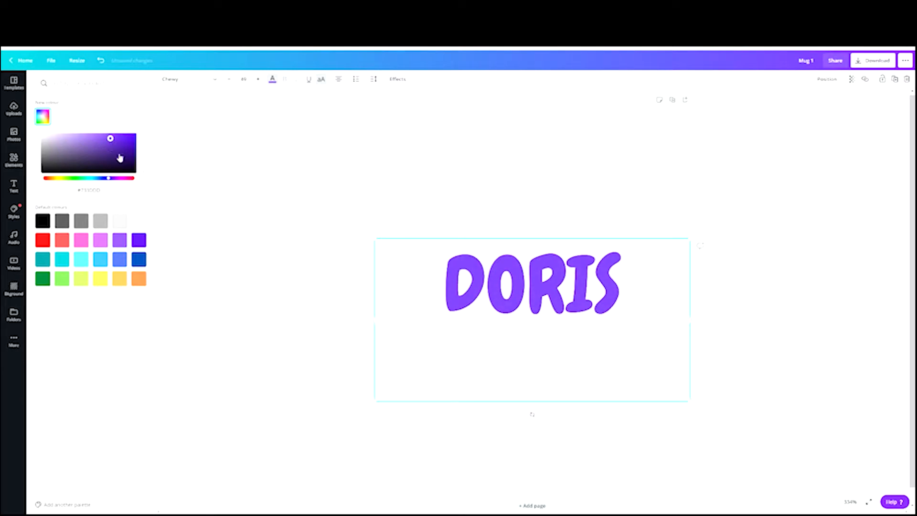
{"action": "left_click", "coordinate": [222, 172]}
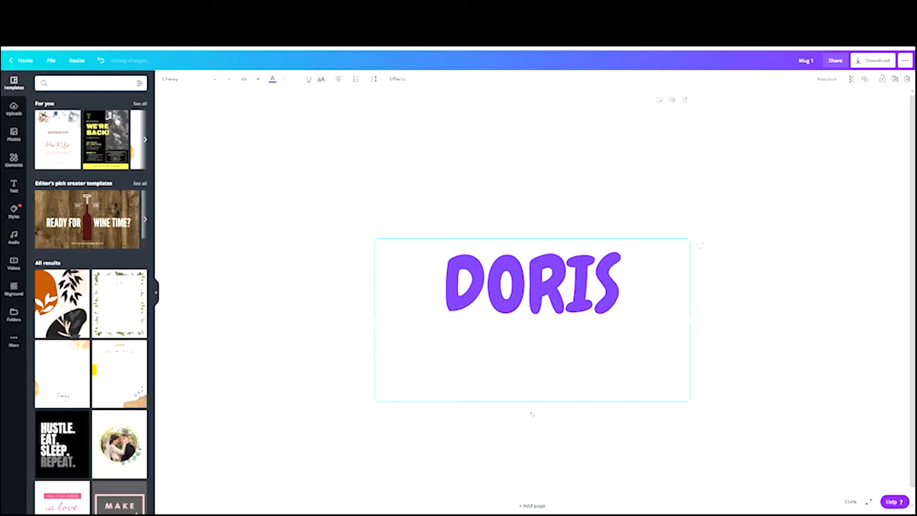
{"action": "left_click", "coordinate": [731, 194]}
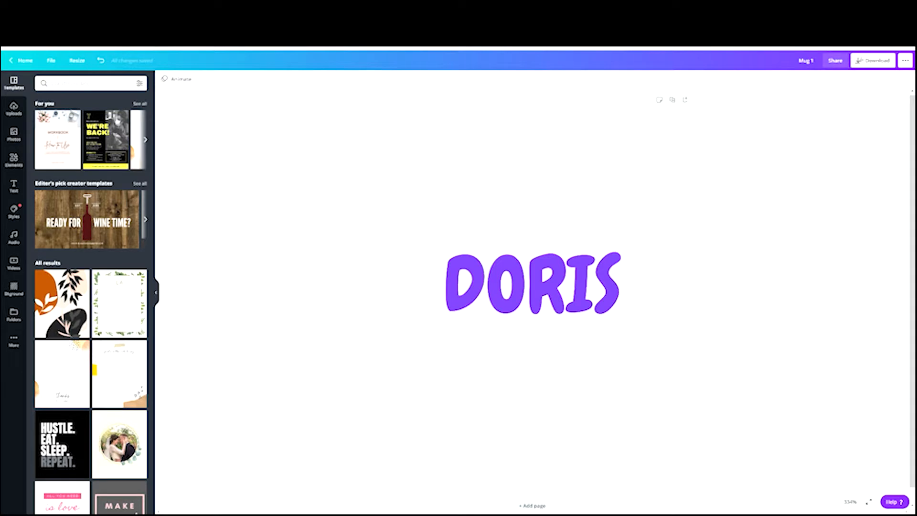
- Download the design as an enlarged PNG with a transparent background, and dismiss the saved-design message
{"action": "left_click", "coordinate": [865, 60]}
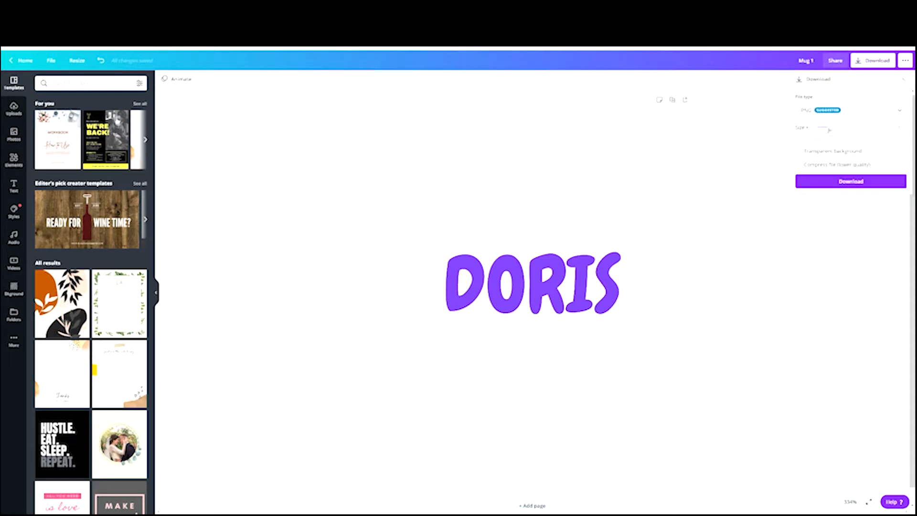
{"action": "left_click_drag", "start_coordinate": [830, 130], "coordinate": [885, 127]}
{"action": "left_click", "coordinate": [799, 151]}
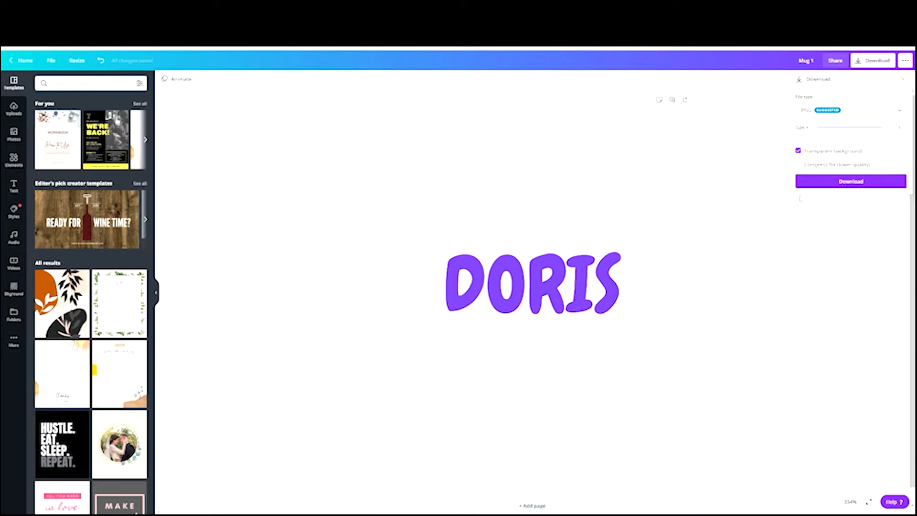
{"action": "left_click", "coordinate": [866, 186]}
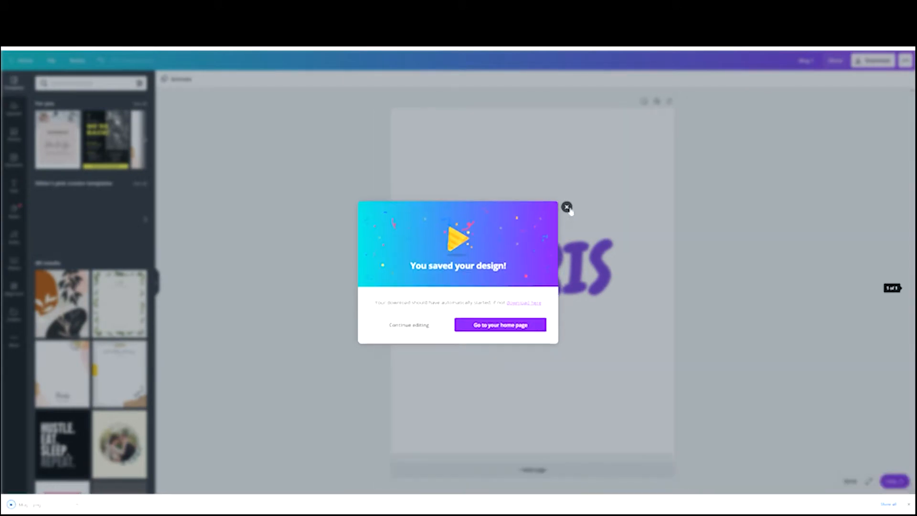
{"action": "left_click", "coordinate": [567, 207]}
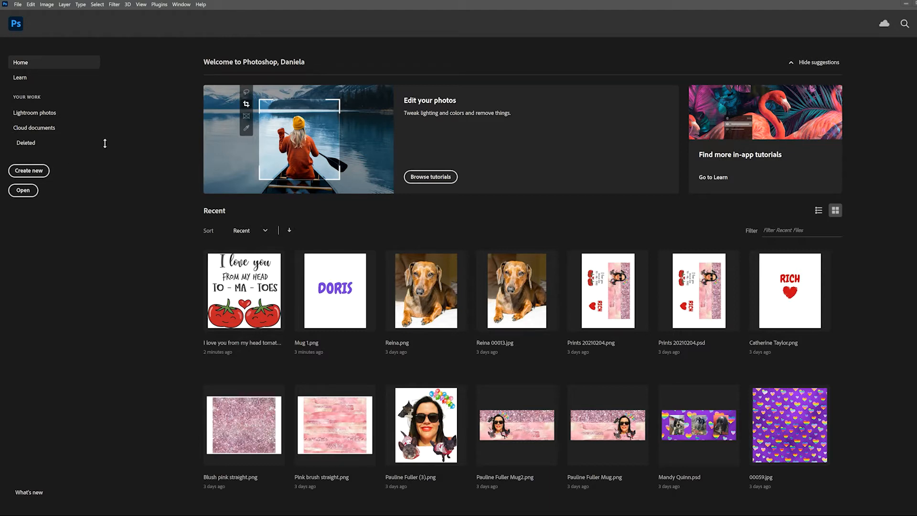
- In Photoshop, create a new 22 x 8.5 cm document at 118.11 pixels/cm, RGB Color, with a white background
{"action": "left_click", "coordinate": [19, 5]}
{"action": "left_click", "coordinate": [20, 12]}
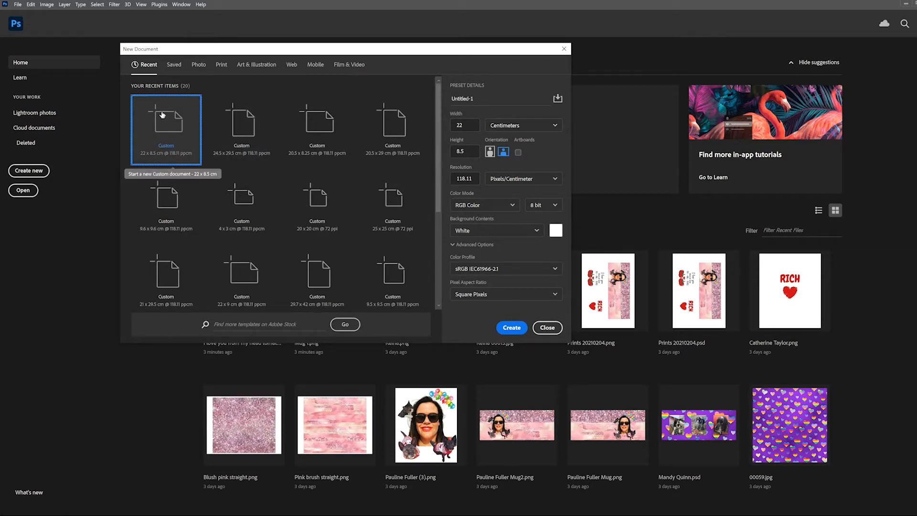
{"action": "left_click", "coordinate": [512, 328]}
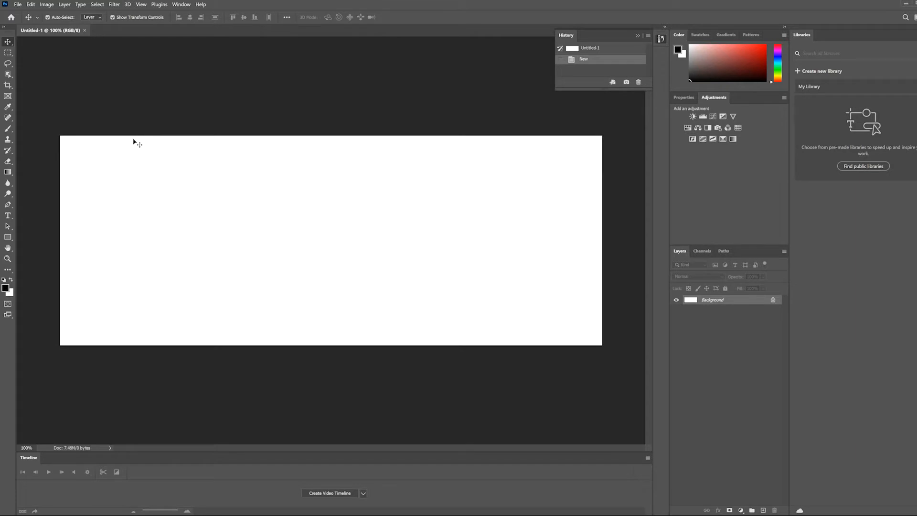
- Open the "I love you from my head tomatoes" image from the Valentines folder
{"action": "left_click", "coordinate": [18, 5]}
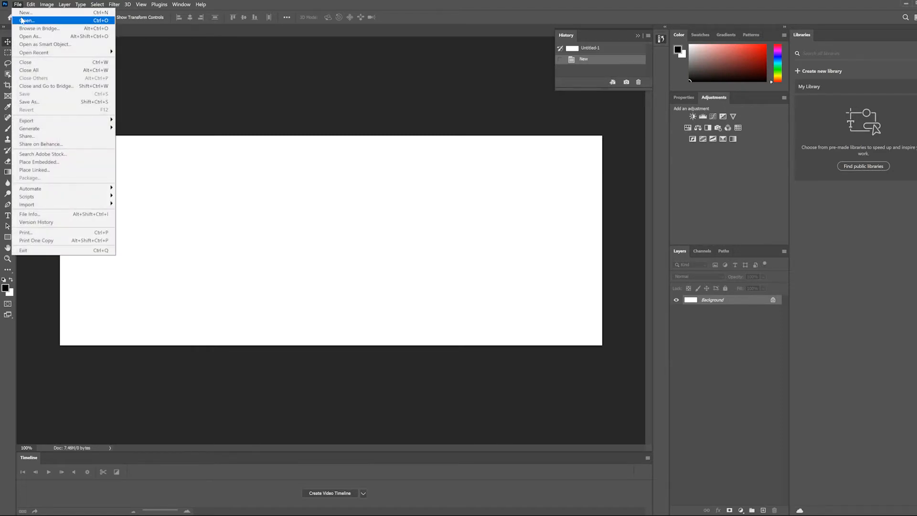
{"action": "left_click", "coordinate": [23, 20]}
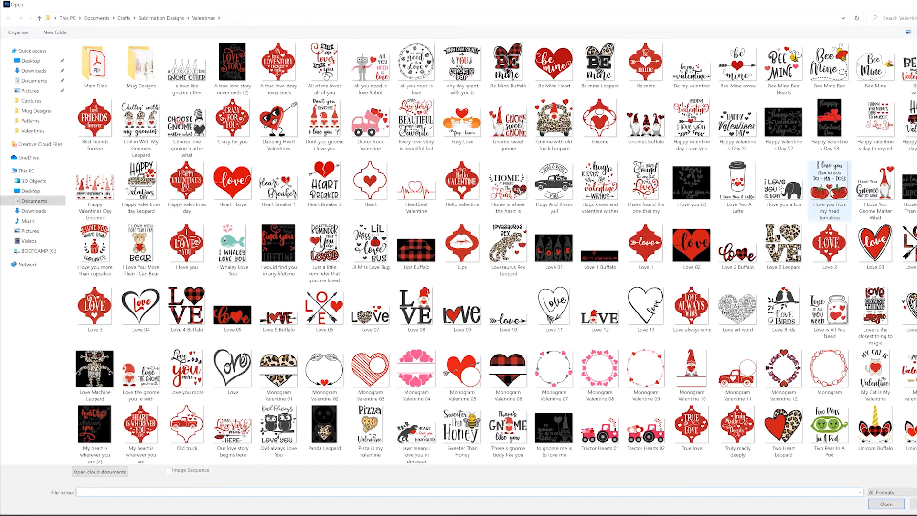
{"action": "double_click", "coordinate": [830, 188]}
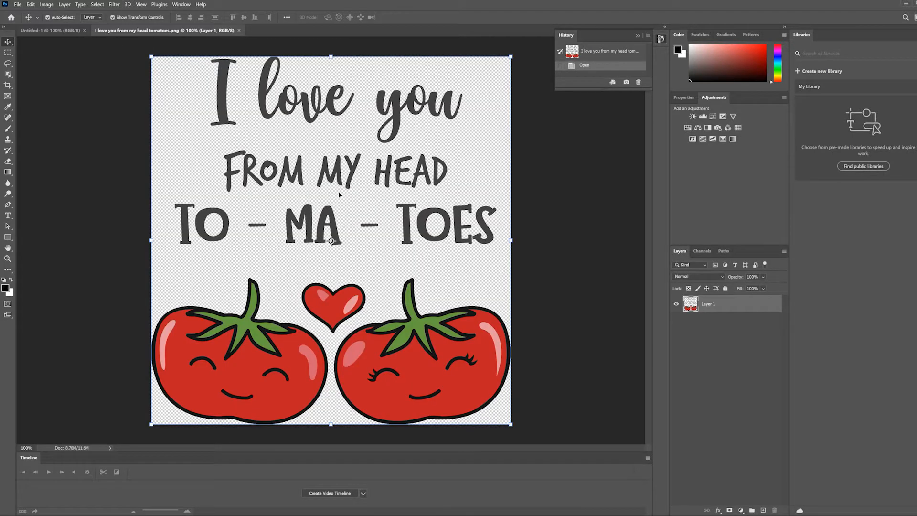
- Open the downloaded Mug 1 image from the Downloads folder
{"action": "left_click", "coordinate": [17, 4]}
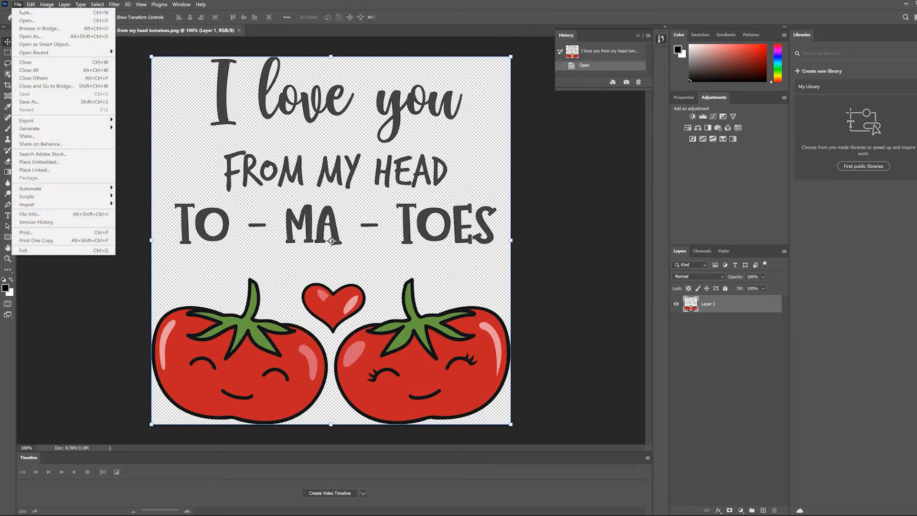
{"action": "left_click", "coordinate": [25, 21]}
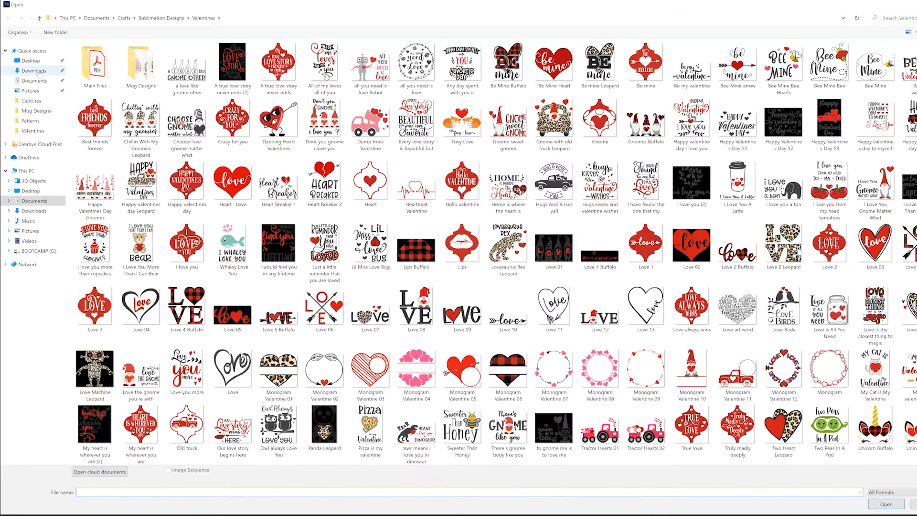
{"action": "left_click", "coordinate": [37, 63]}
{"action": "left_click", "coordinate": [36, 71]}
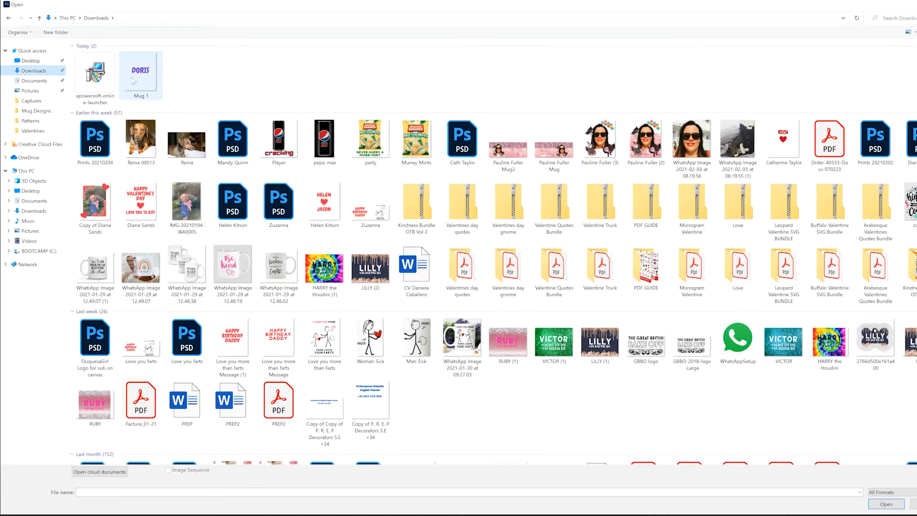
{"action": "double_click", "coordinate": [138, 76]}
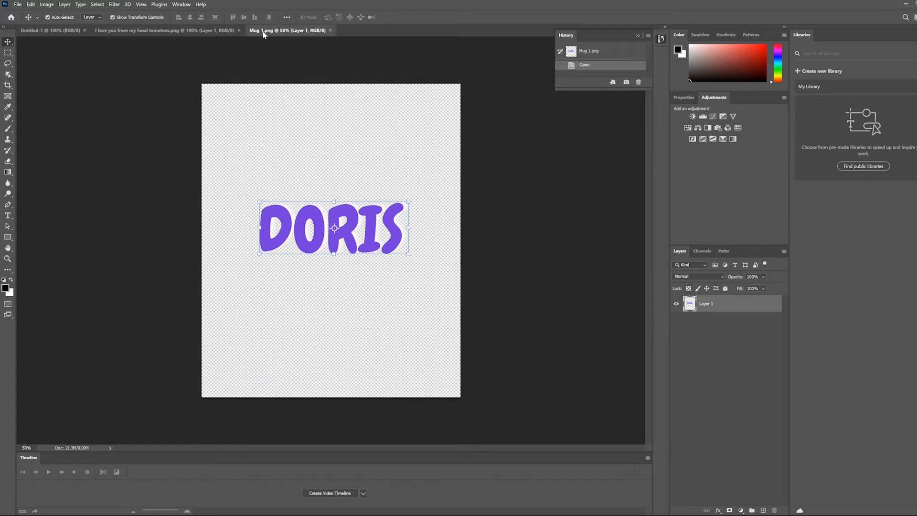
- Float both image windows, copy the tomatoes design into the blank Untitled-1 document, and close the tomatoes file
{"action": "left_click_drag", "start_coordinate": [264, 35], "coordinate": [495, 153]}
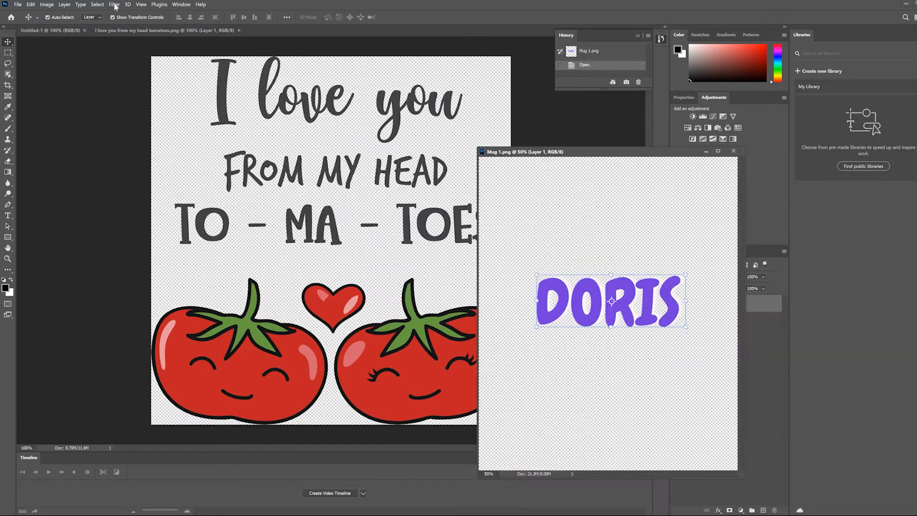
{"action": "left_click_drag", "start_coordinate": [120, 30], "coordinate": [306, 107]}
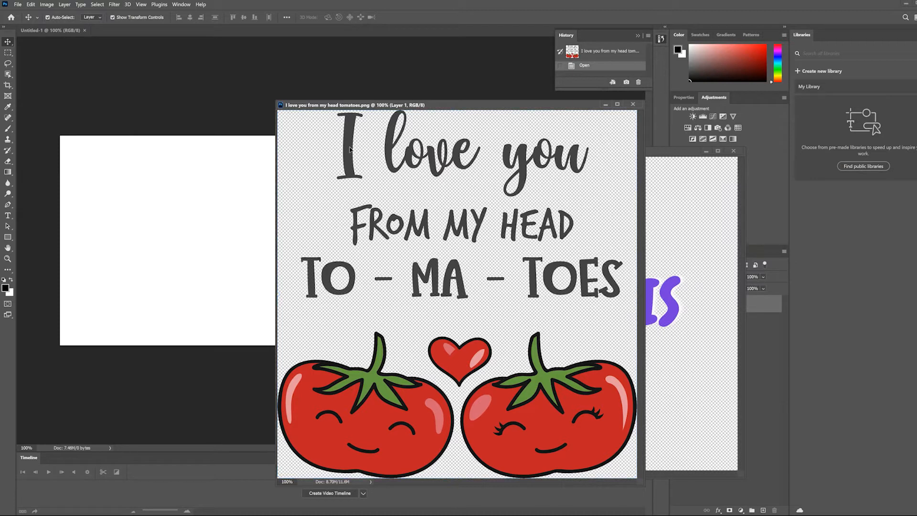
{"action": "left_click_drag", "start_coordinate": [350, 149], "coordinate": [115, 178]}
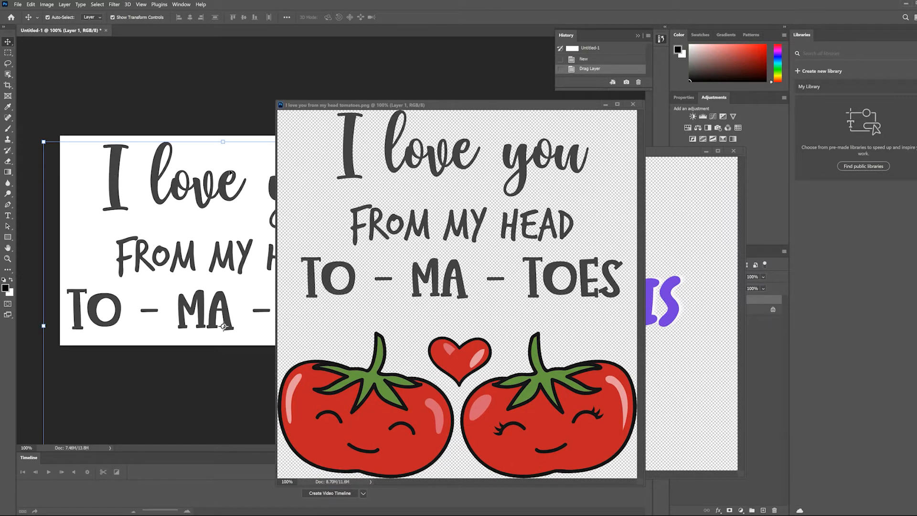
{"action": "left_click", "coordinate": [634, 105]}
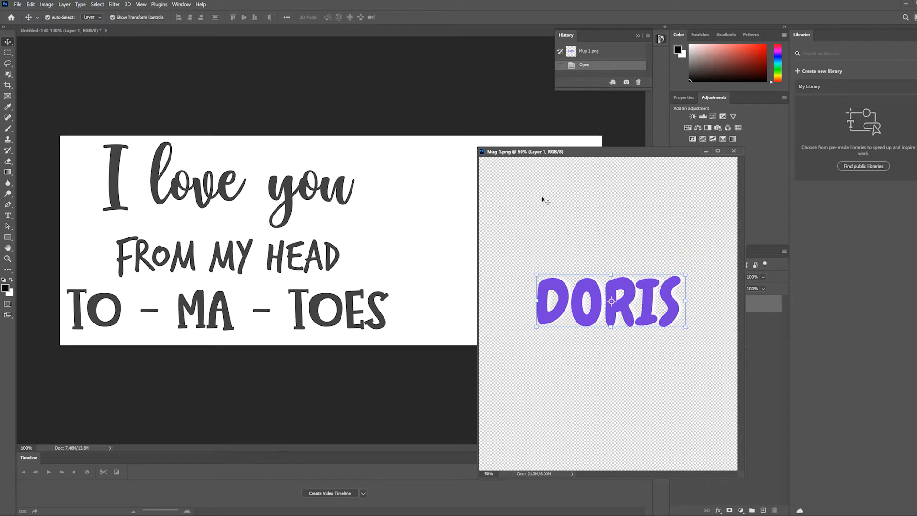
- Copy the name from Mug 1.png into Untitled-1, close Mug 1.png, and scale the name down at the canvas's right end
{"action": "left_click_drag", "start_coordinate": [592, 288], "coordinate": [409, 199]}
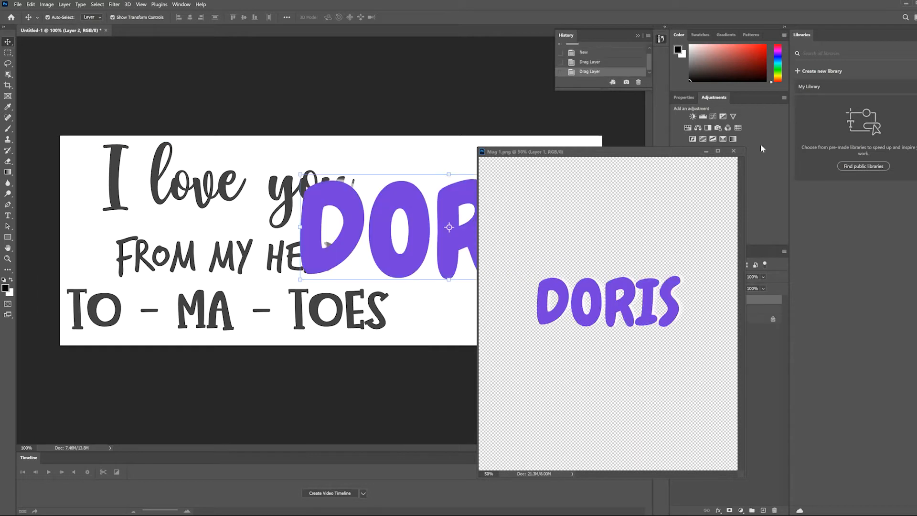
{"action": "left_click", "coordinate": [735, 152]}
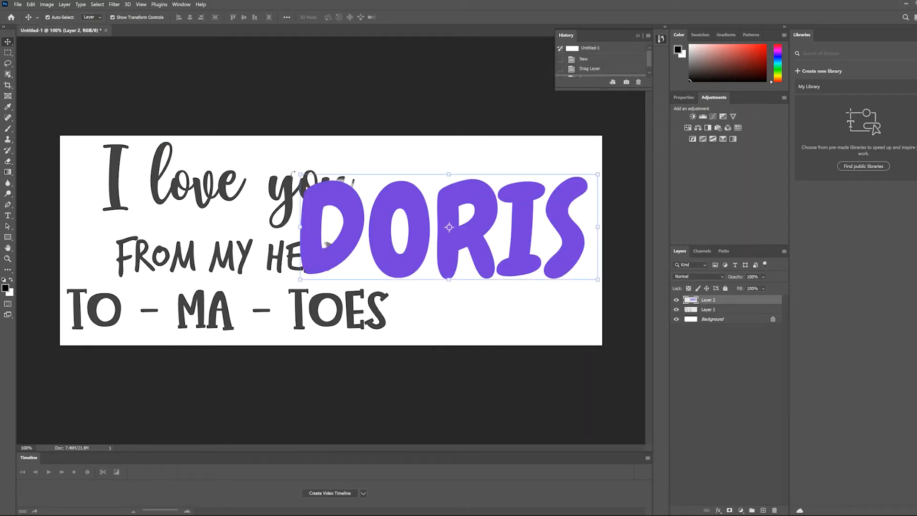
{"action": "left_click_drag", "start_coordinate": [306, 176], "coordinate": [428, 219]}
{"action": "key", "text": "Return"}
- Scale the tomatoes design to about 55.8% and place it at the canvas's left end, fitting within the canvas height
{"action": "left_click", "coordinate": [153, 173]}
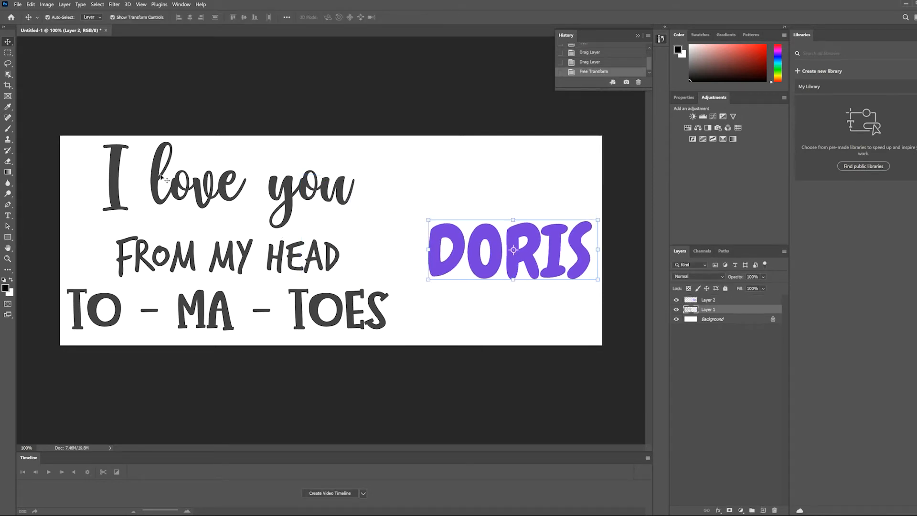
{"action": "left_click_drag", "start_coordinate": [44, 142], "coordinate": [206, 242]}
{"action": "left_click_drag", "start_coordinate": [230, 288], "coordinate": [160, 153]}
{"action": "left_click_drag", "start_coordinate": [160, 154], "coordinate": [160, 154]}
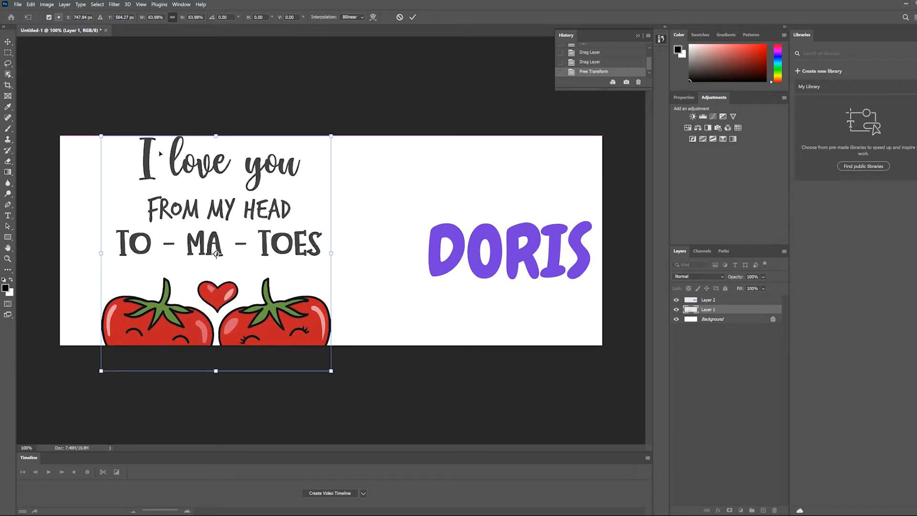
{"action": "left_click_drag", "start_coordinate": [101, 137], "coordinate": [128, 163]}
{"action": "left_click_drag", "start_coordinate": [200, 203], "coordinate": [163, 177]}
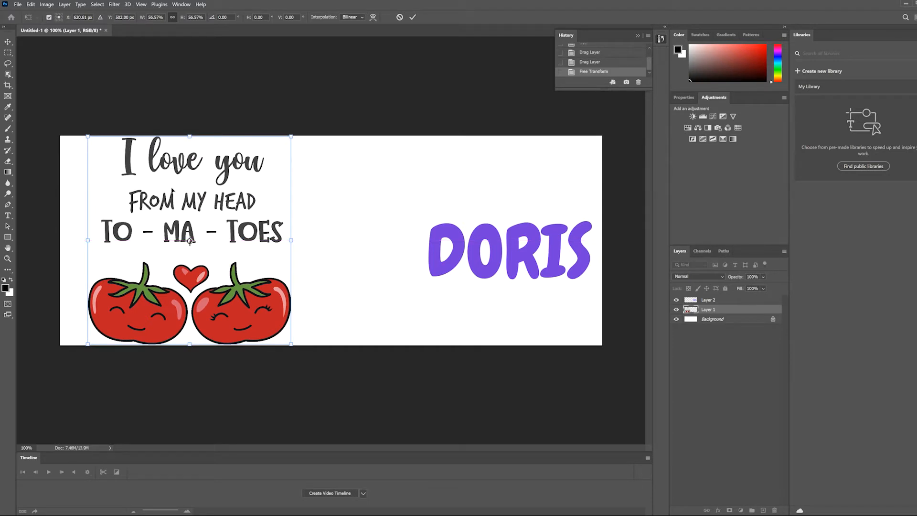
{"action": "left_click_drag", "start_coordinate": [162, 176], "coordinate": [160, 175]}
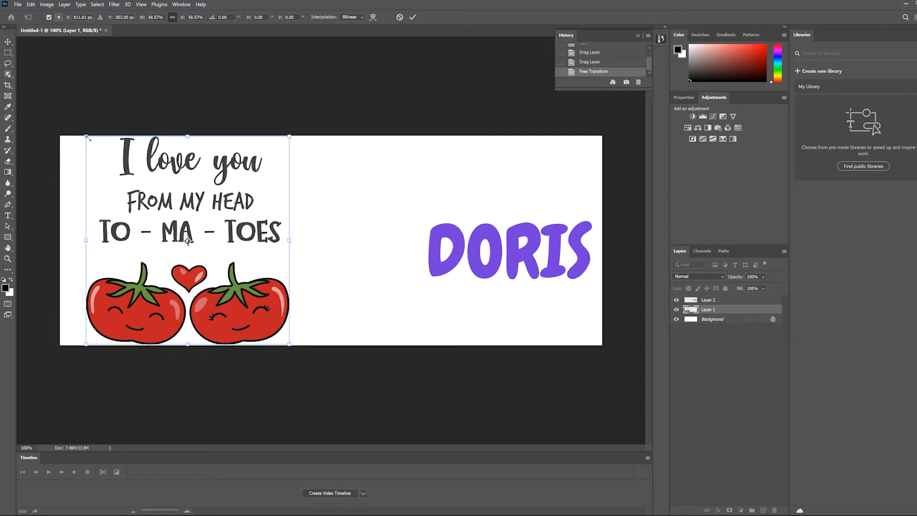
{"action": "left_click_drag", "start_coordinate": [87, 137], "coordinate": [90, 140]}
{"action": "left_click_drag", "start_coordinate": [125, 177], "coordinate": [124, 175]}
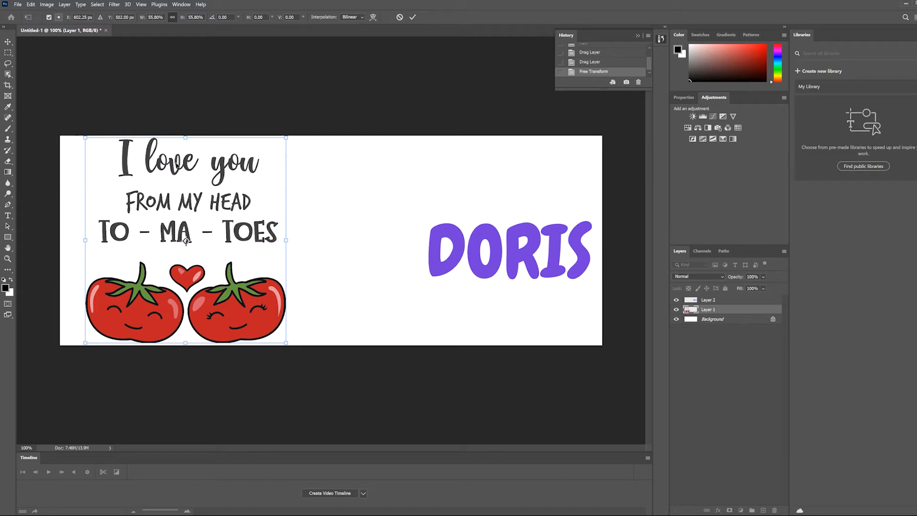
{"action": "key", "text": "Return"}
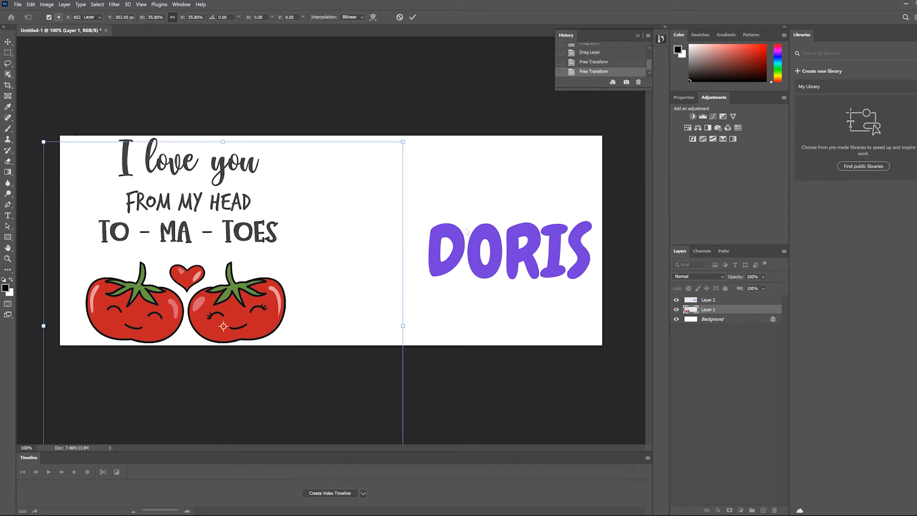
- Move the purple name slightly inward from the canvas's right edge, centred at about X 2113 px, Y 525.5 px
{"action": "left_click_drag", "start_coordinate": [517, 255], "coordinate": [509, 245]}
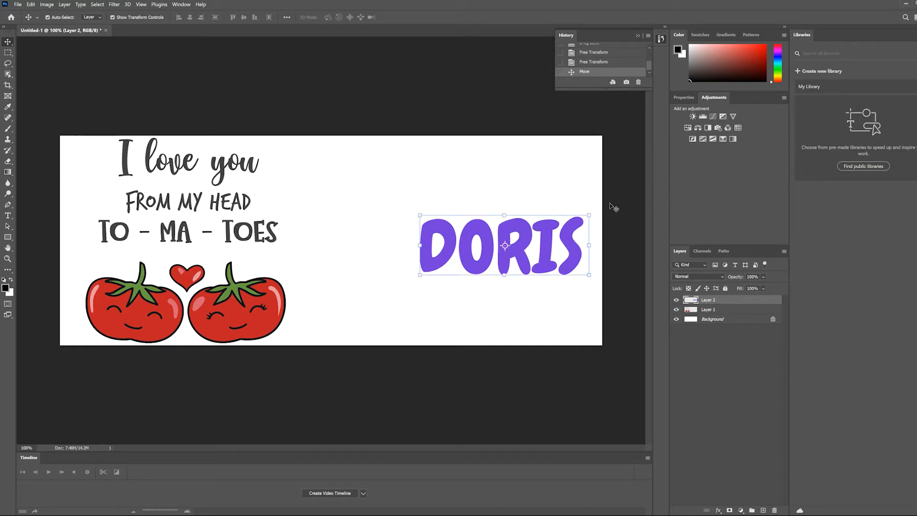
{"action": "key", "text": "ctrl+t"}
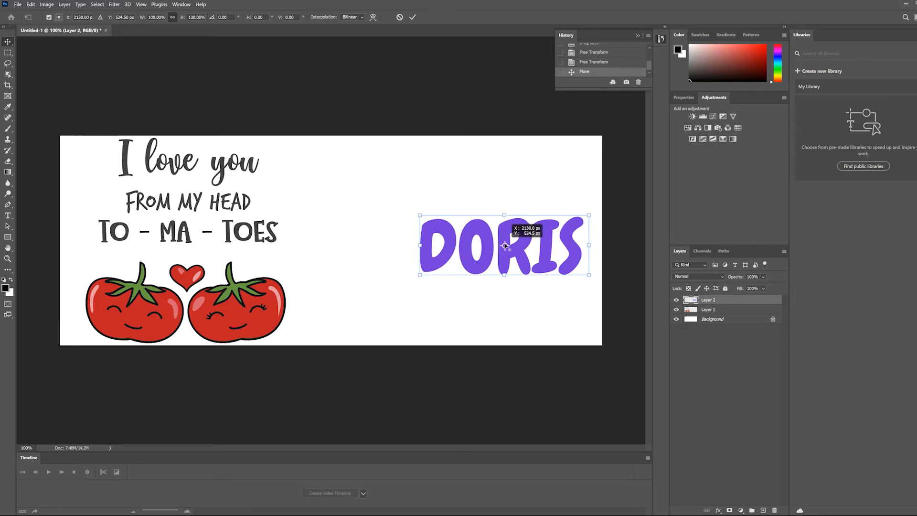
{"action": "left_click_drag", "start_coordinate": [521, 239], "coordinate": [524, 240]}
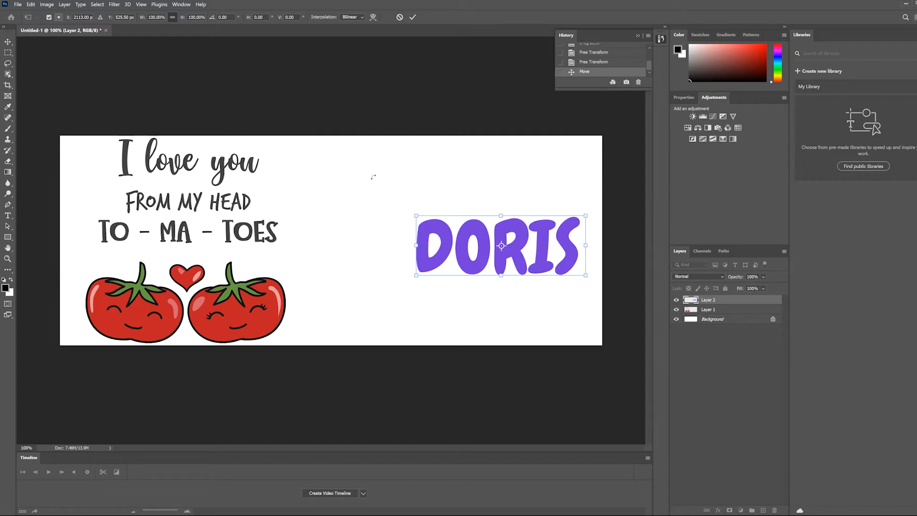
{"action": "key", "text": "Return"}
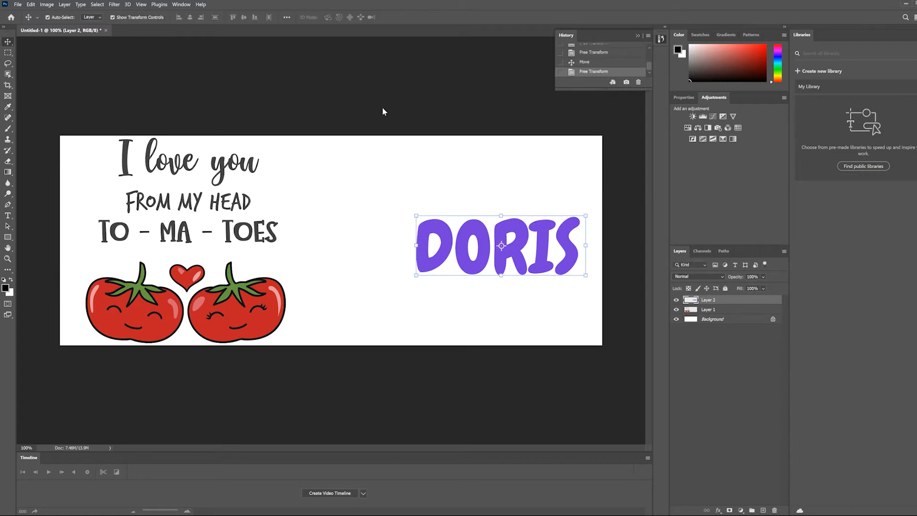
- Save the mug layout as a Photoshop file named Mug 1 in the Downloads folder, accepting the format options
{"action": "left_click", "coordinate": [17, 5]}
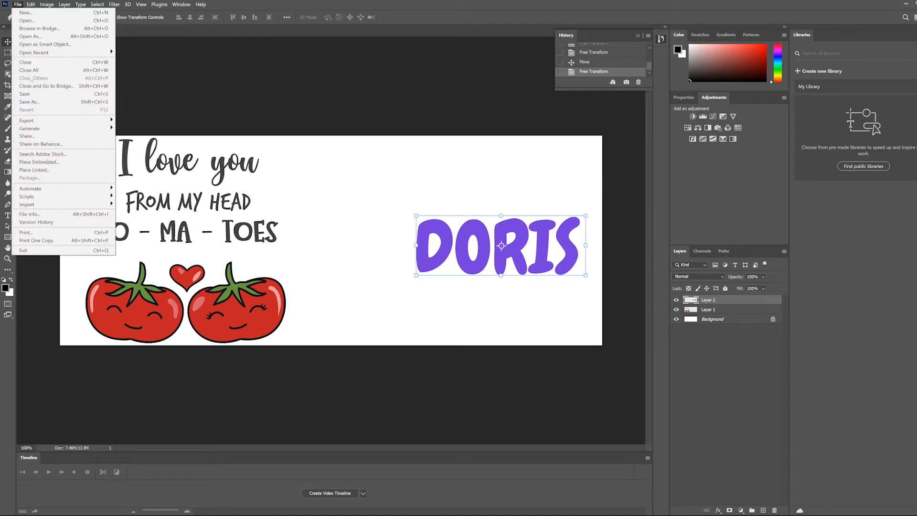
{"action": "left_click", "coordinate": [27, 102]}
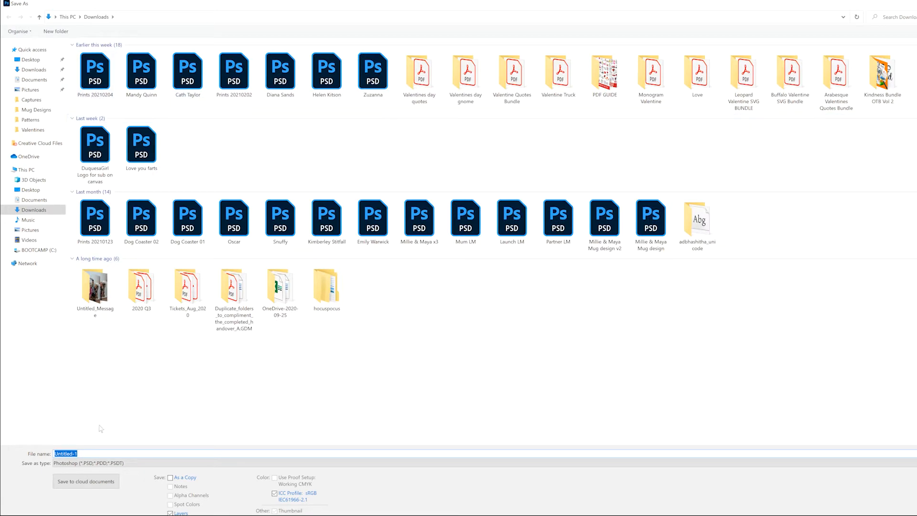
{"action": "type", "text": "Mug"}
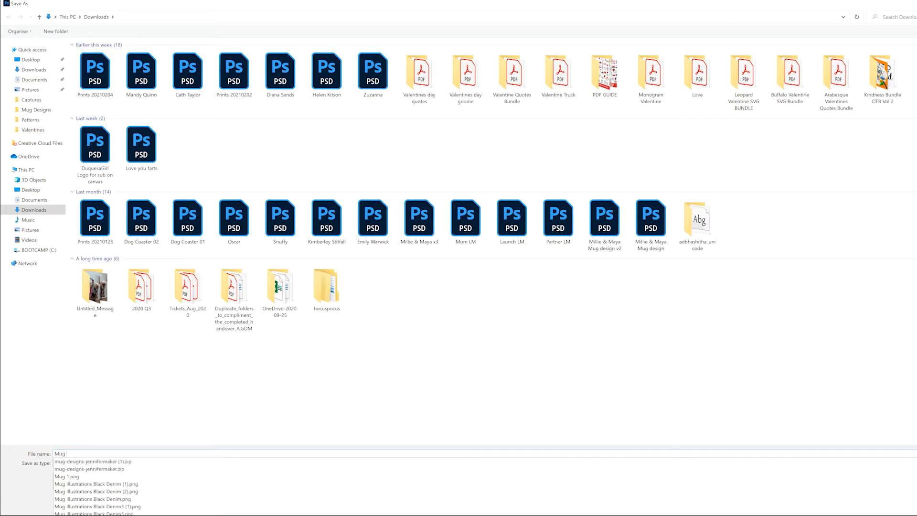
{"action": "type", "text": " 1"}
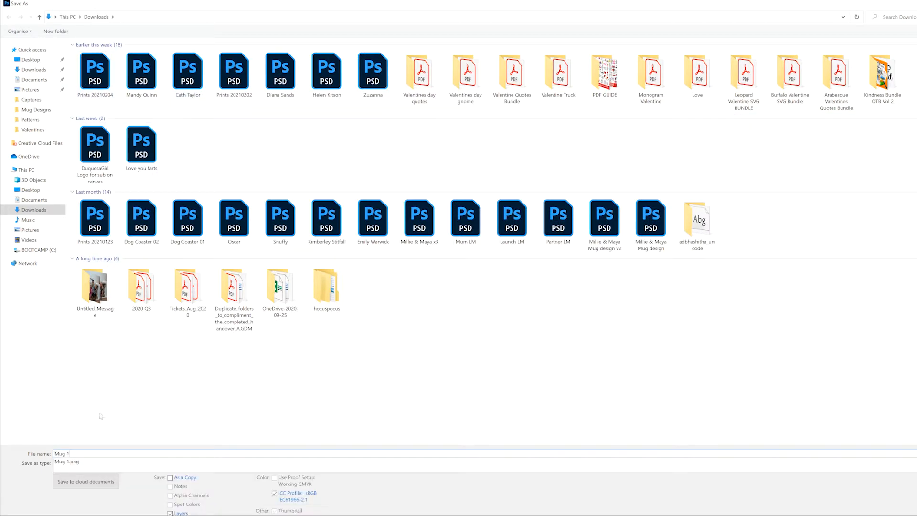
{"action": "left_click", "coordinate": [100, 414]}
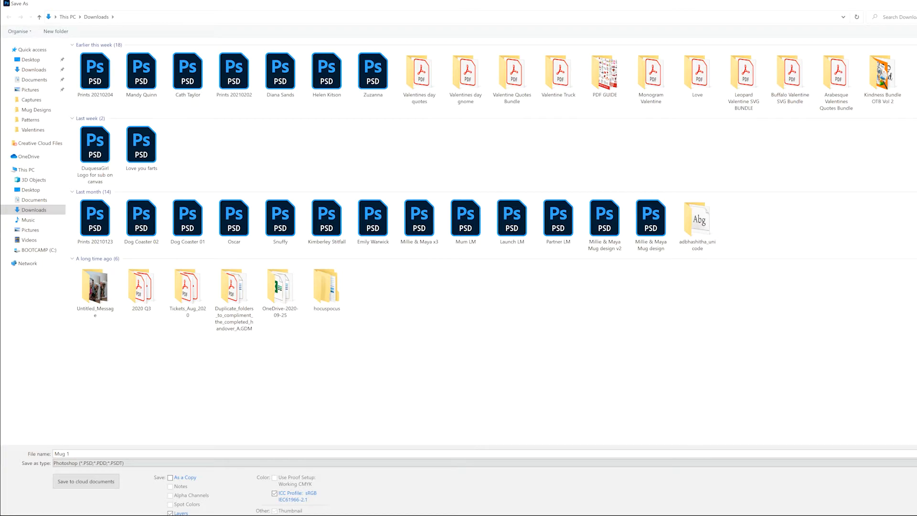
{"action": "key", "text": "Return"}
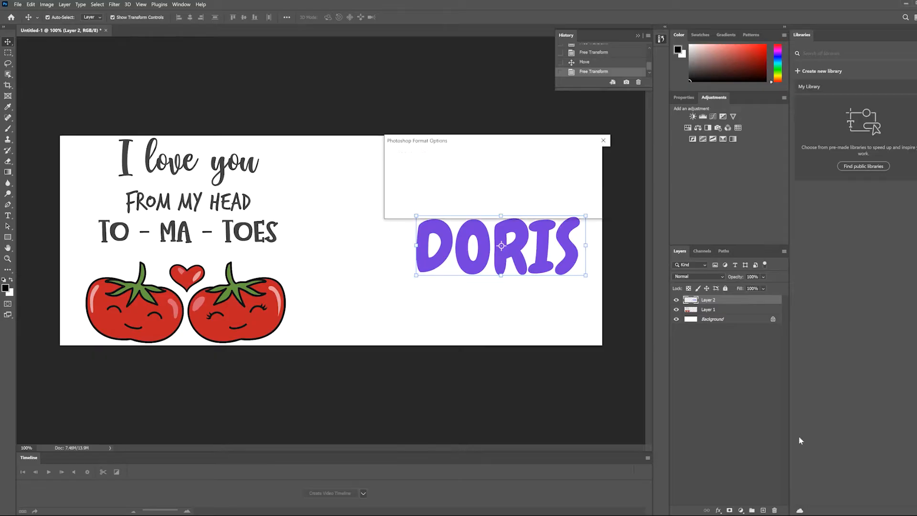
{"action": "left_click", "coordinate": [593, 156]}
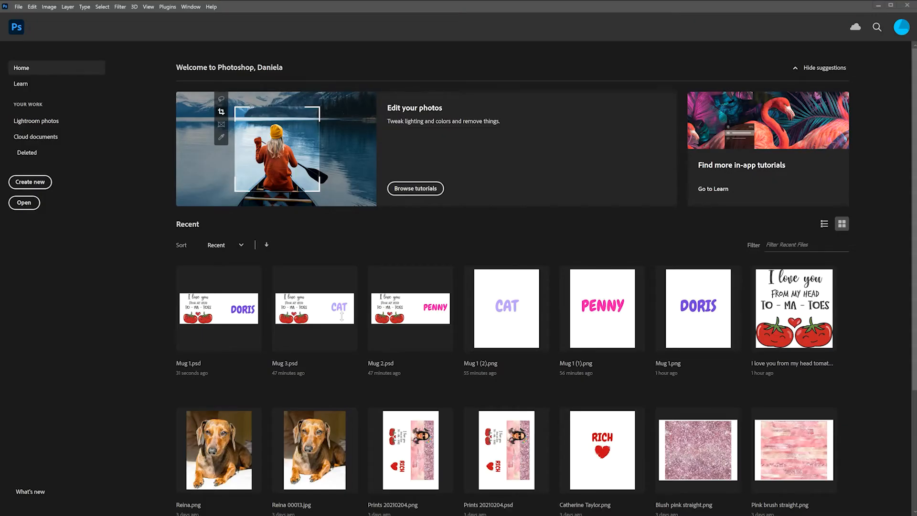
- Create a new white 29.5 x 41.5 cm portrait document at 118.11 pixels/cm in RGB color
{"action": "left_click", "coordinate": [20, 8]}
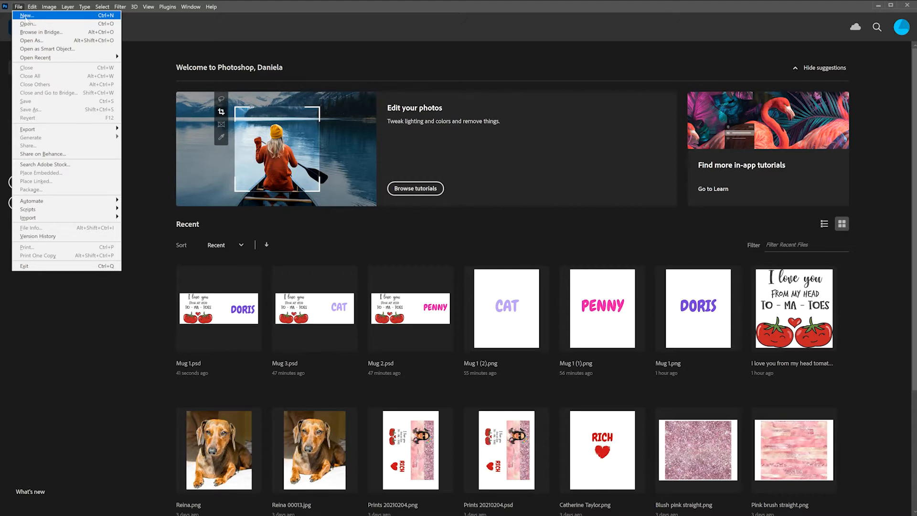
{"action": "left_click", "coordinate": [25, 16]}
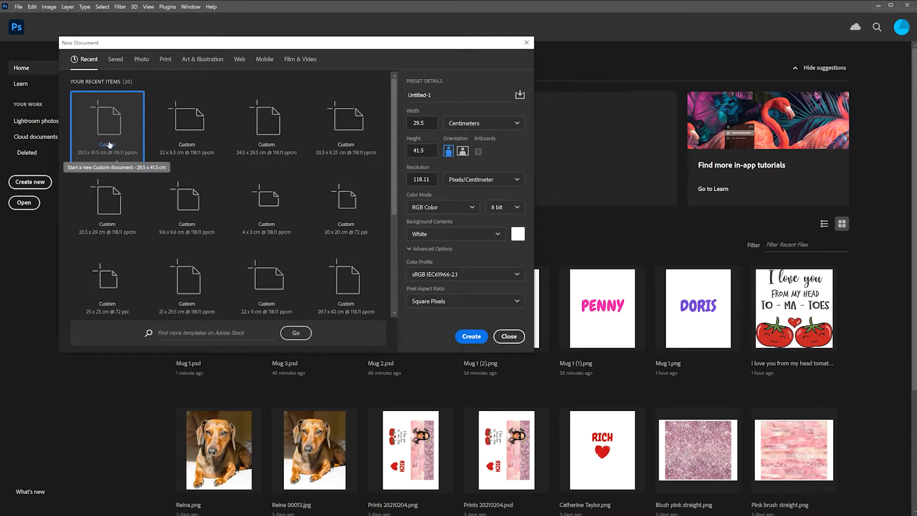
{"action": "left_click", "coordinate": [471, 337]}
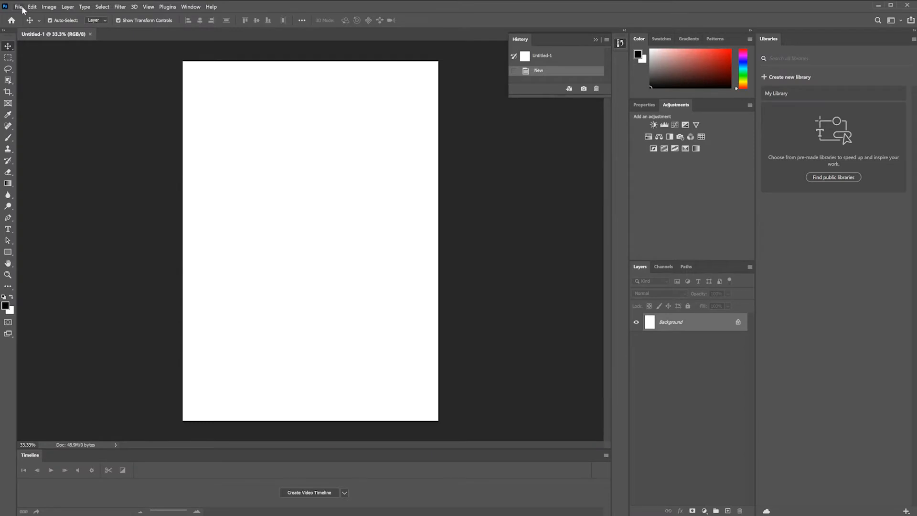
- Open Mug 1.psd from the Downloads folder and merge Layer 2, Layer 1 and the Background into one layer
{"action": "left_click", "coordinate": [19, 7]}
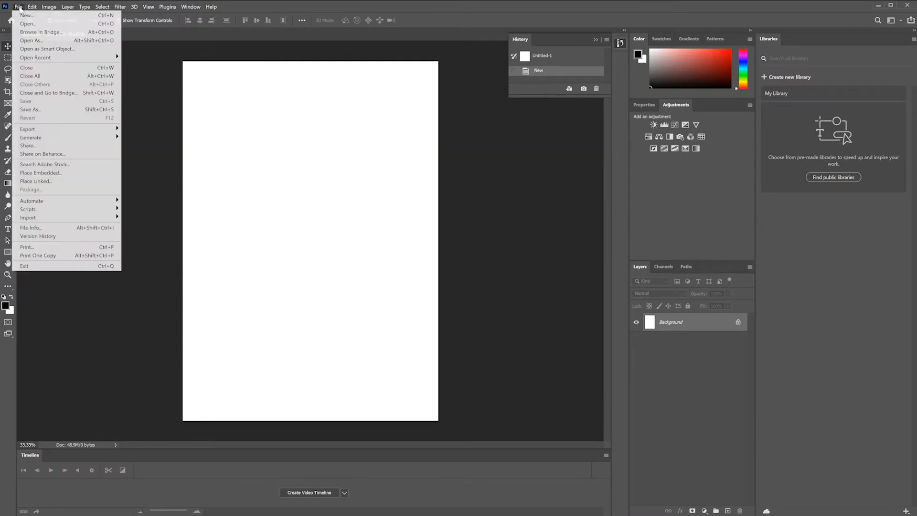
{"action": "left_click", "coordinate": [26, 24]}
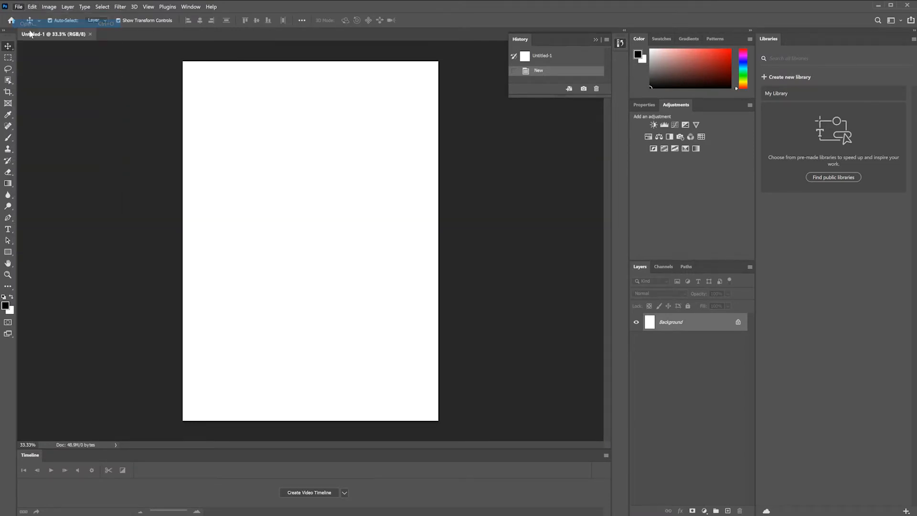
{"action": "double_click", "coordinate": [298, 90]}
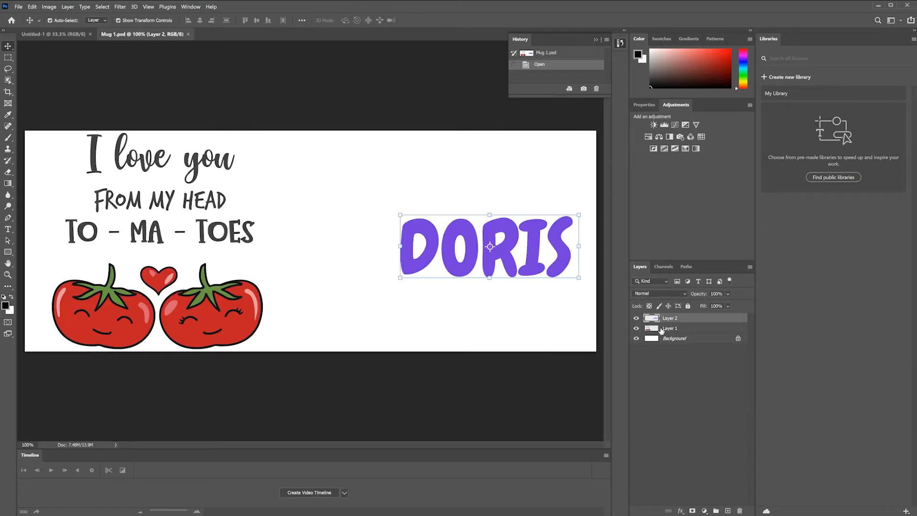
{"action": "key", "text": "ctrl"}
{"action": "left_click", "coordinate": [684, 330], "text": "ctrl"}
{"action": "left_click", "coordinate": [684, 341], "text": "ctrl"}
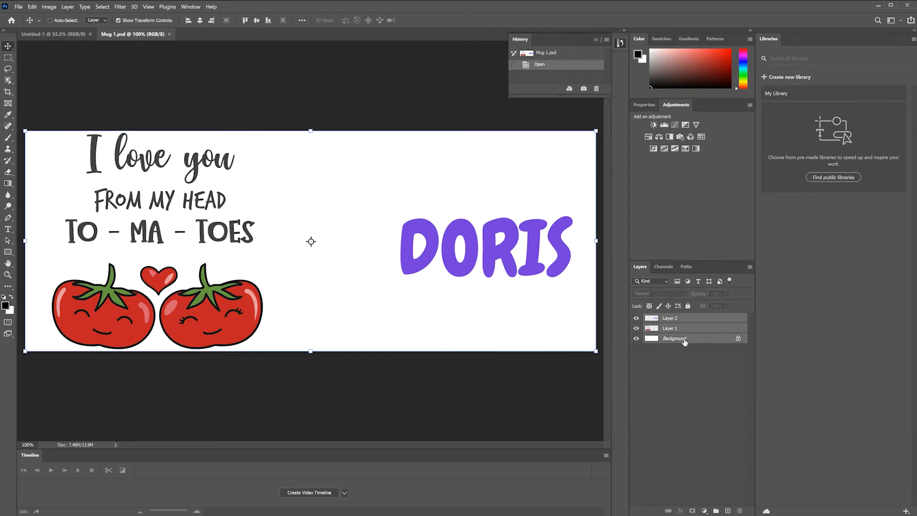
{"action": "right_click", "coordinate": [685, 342]}
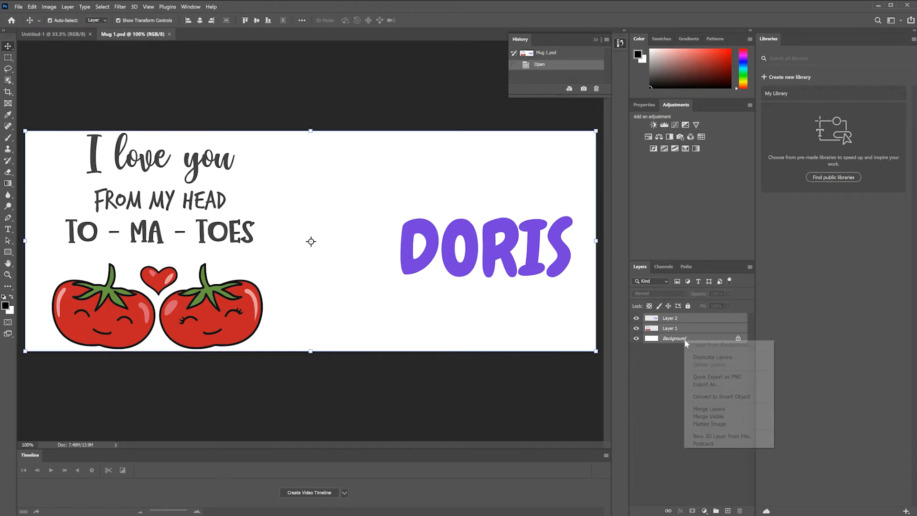
{"action": "left_click", "coordinate": [708, 409]}
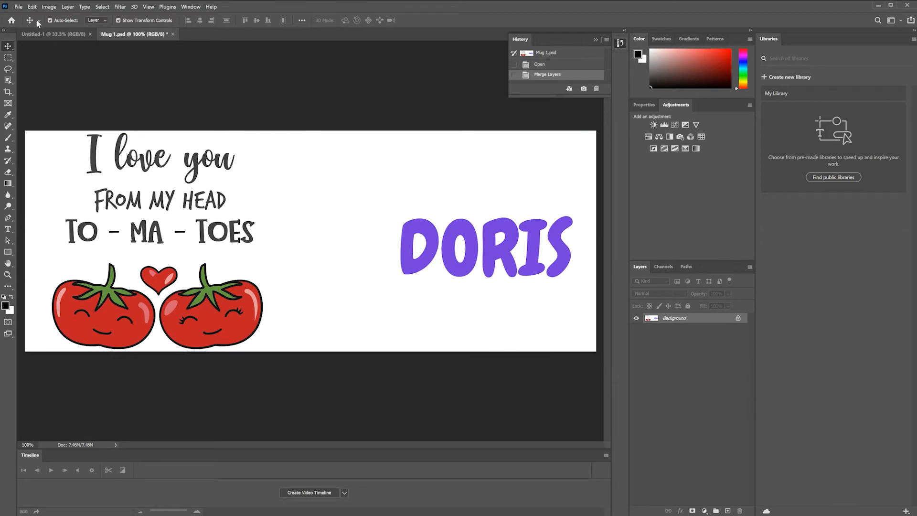
- Open Mug 2.psd from the Downloads folder and merge its two artwork layers with the Background
{"action": "left_click", "coordinate": [18, 7]}
{"action": "left_click", "coordinate": [27, 24]}
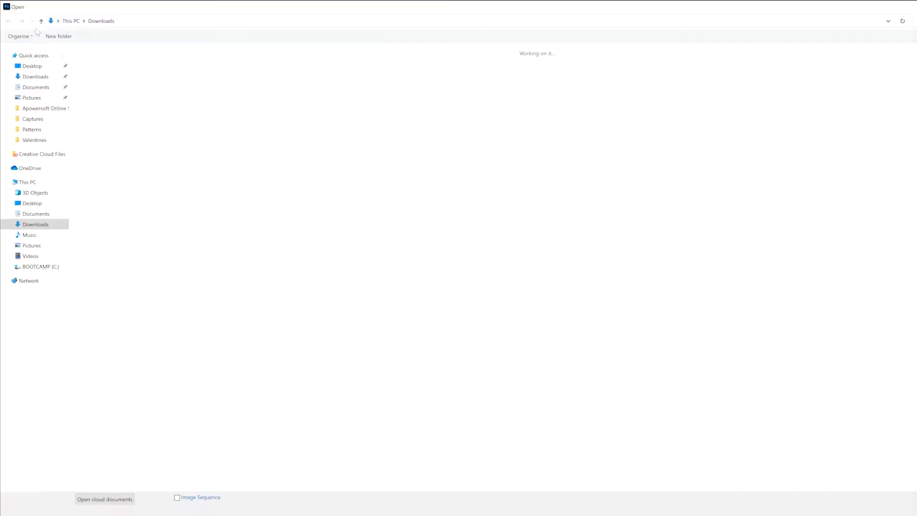
{"action": "double_click", "coordinate": [163, 76]}
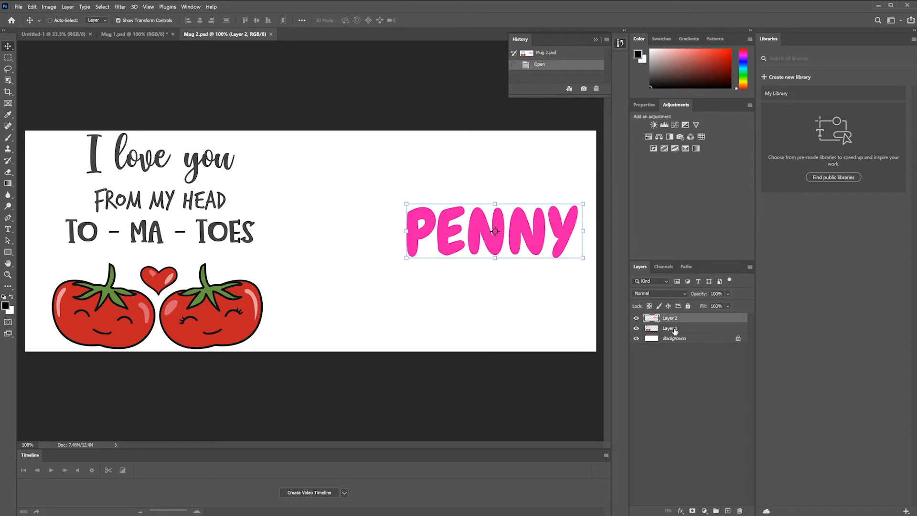
{"action": "left_click", "coordinate": [671, 329], "text": "shift"}
{"action": "left_click", "coordinate": [676, 339], "text": "shift"}
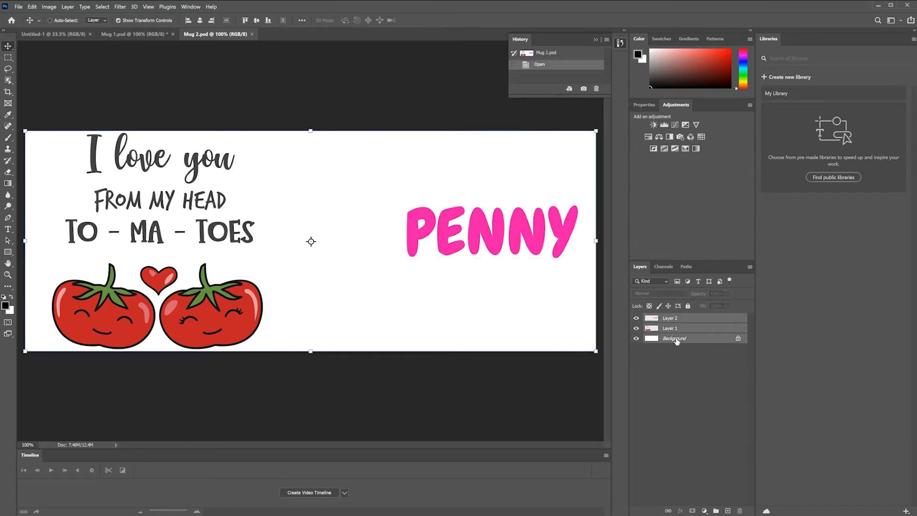
{"action": "right_click", "coordinate": [677, 339]}
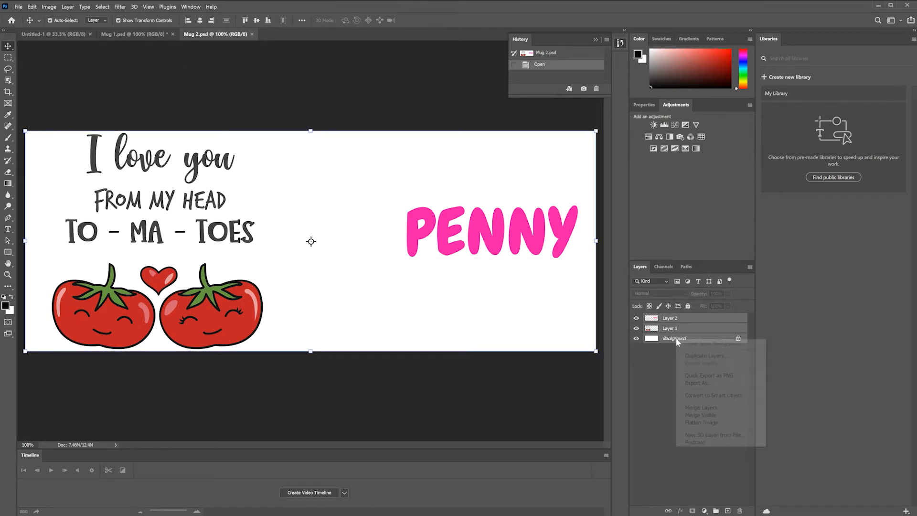
{"action": "left_click", "coordinate": [704, 409]}
- Open Mug 3.psd from the Downloads folder and merge Layer 2, Layer 1 and the Background into one layer
{"action": "left_click", "coordinate": [18, 7]}
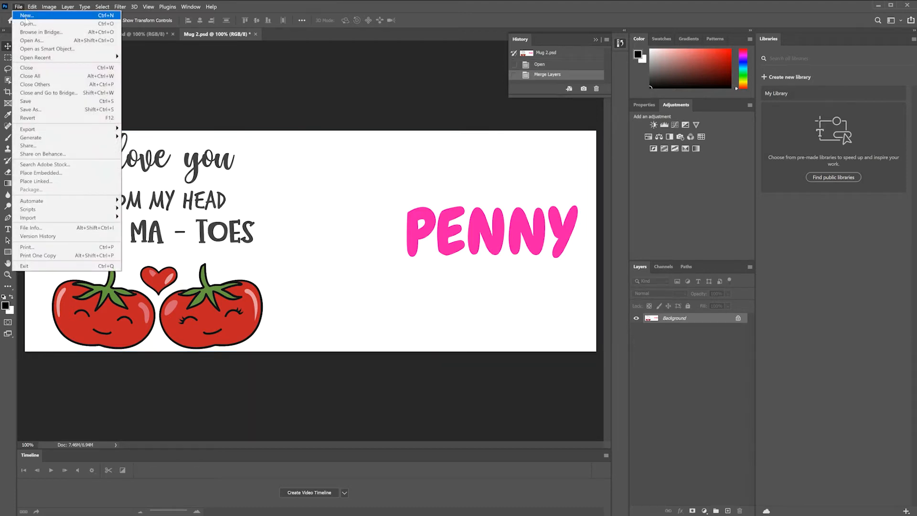
{"action": "left_click", "coordinate": [28, 23]}
{"action": "left_click", "coordinate": [111, 78]}
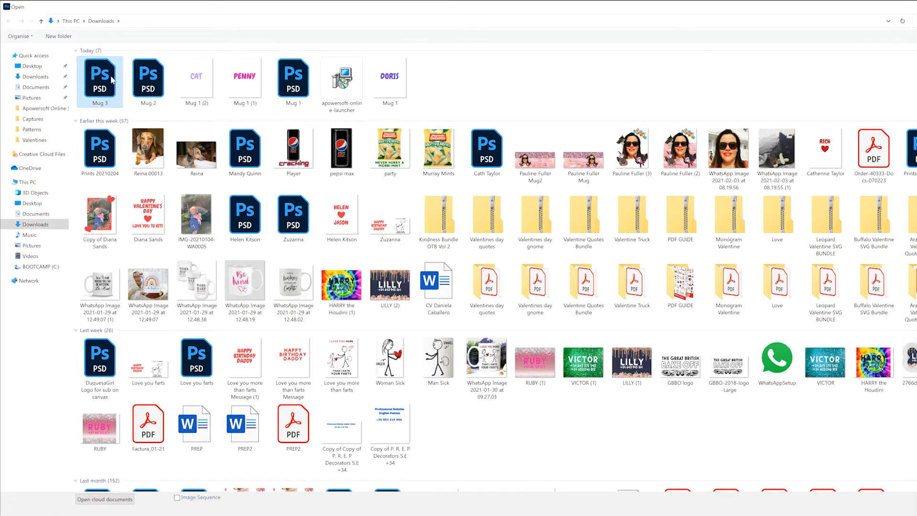
{"action": "double_click", "coordinate": [111, 79]}
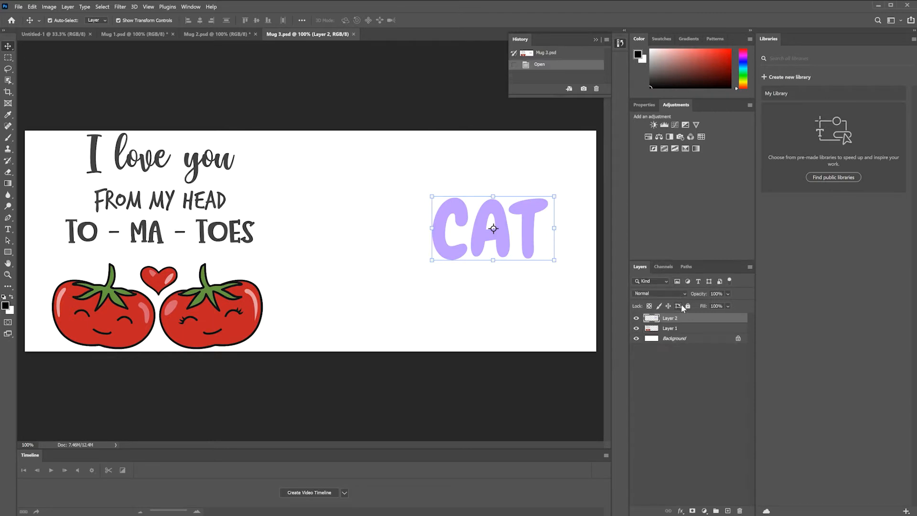
{"action": "left_click", "coordinate": [681, 339], "text": "shift"}
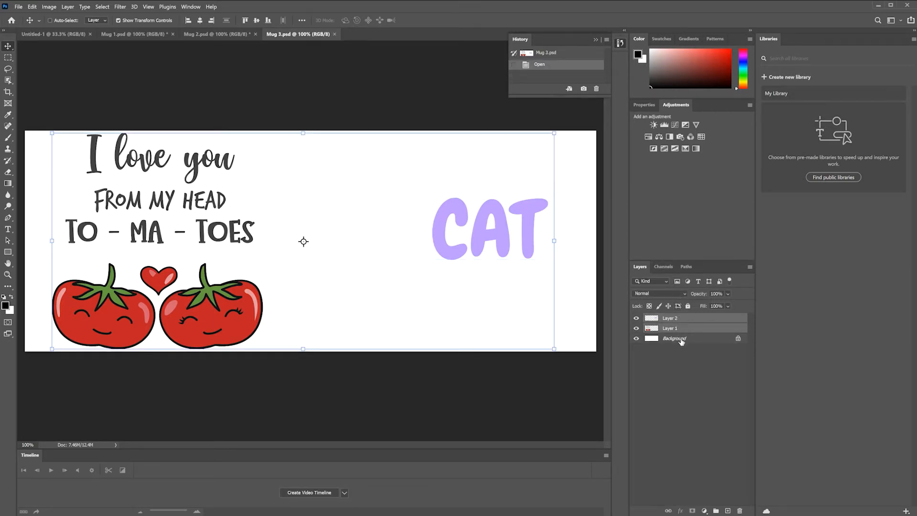
{"action": "right_click", "coordinate": [681, 339]}
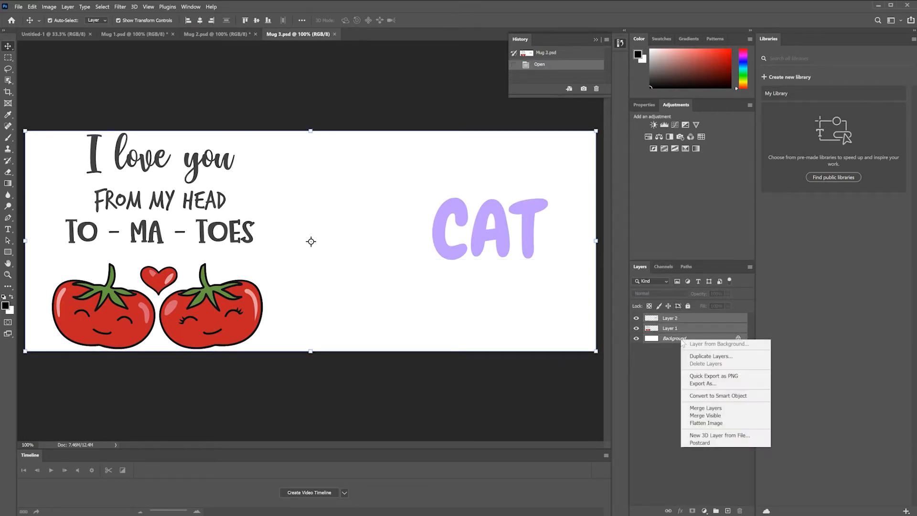
{"action": "left_click", "coordinate": [706, 408]}
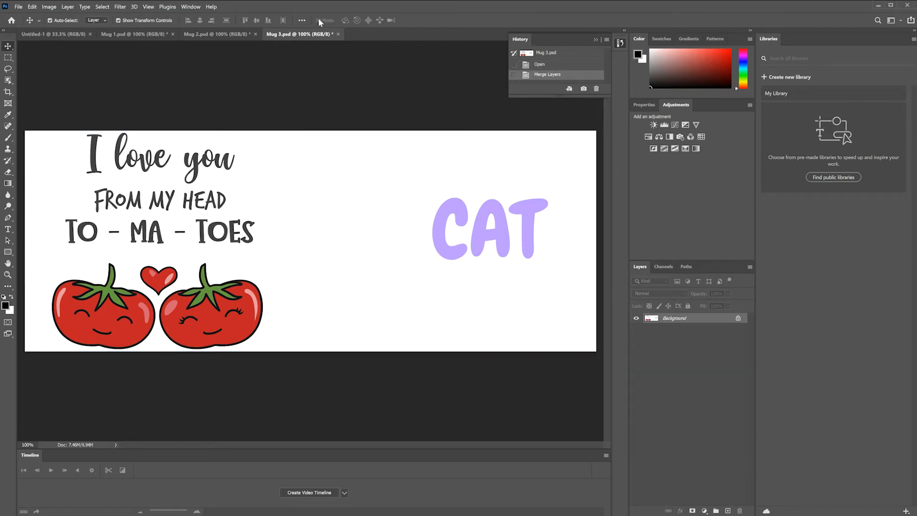
- Detach the Mug 3, Mug 2 and Mug 1 documents into floating windows so the blank sheet is accessible behind them
{"action": "left_click_drag", "start_coordinate": [301, 35], "coordinate": [359, 78]}
{"action": "left_click_drag", "start_coordinate": [239, 42], "coordinate": [336, 102]}
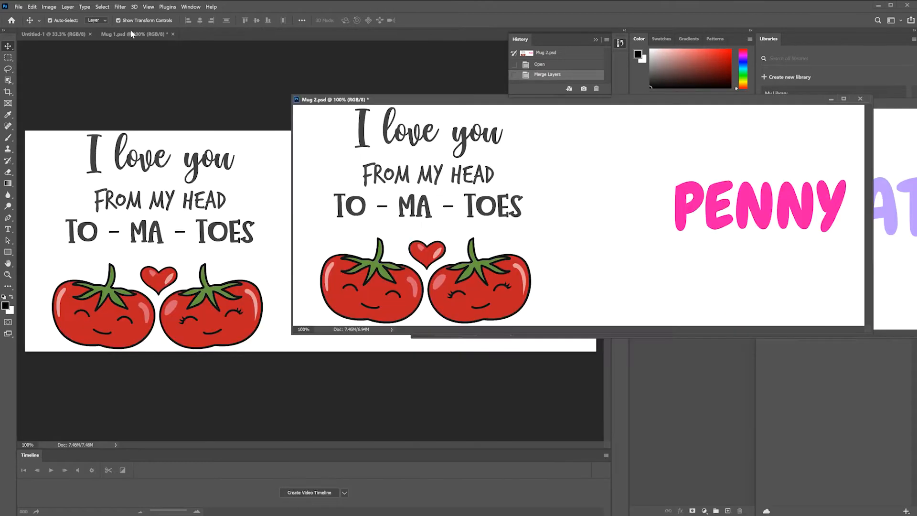
{"action": "left_click_drag", "start_coordinate": [130, 35], "coordinate": [294, 124]}
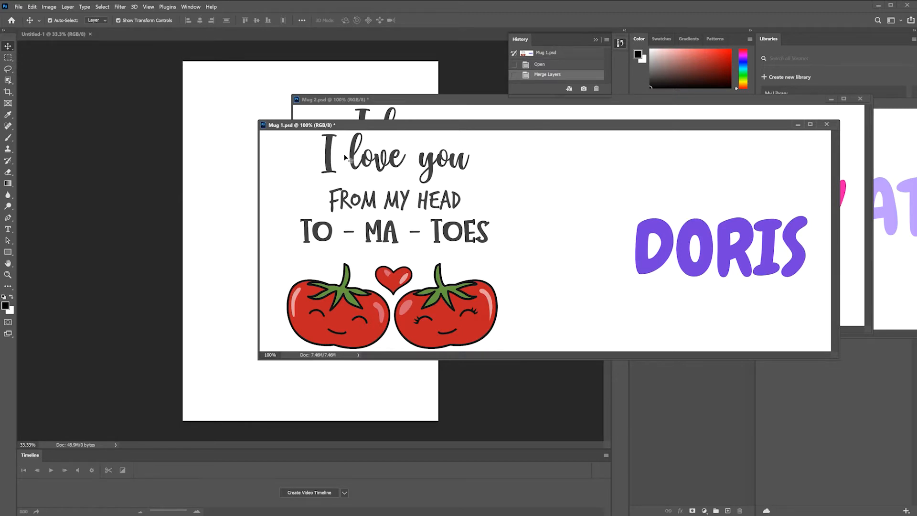
- Copy the merged Mug 1 design onto the upper part of the Untitled-1 sheet and close Mug 1.psd without saving
{"action": "left_click_drag", "start_coordinate": [346, 157], "coordinate": [220, 112]}
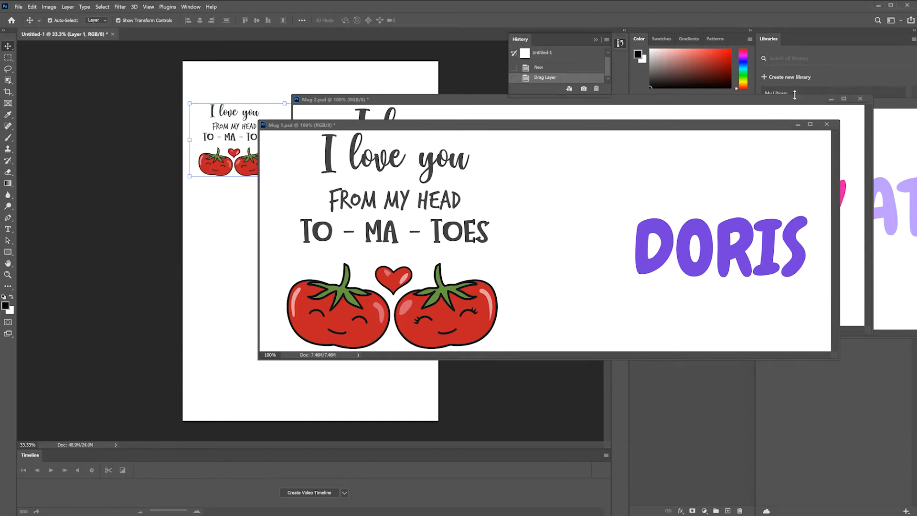
{"action": "left_click", "coordinate": [827, 125]}
{"action": "left_click", "coordinate": [828, 127]}
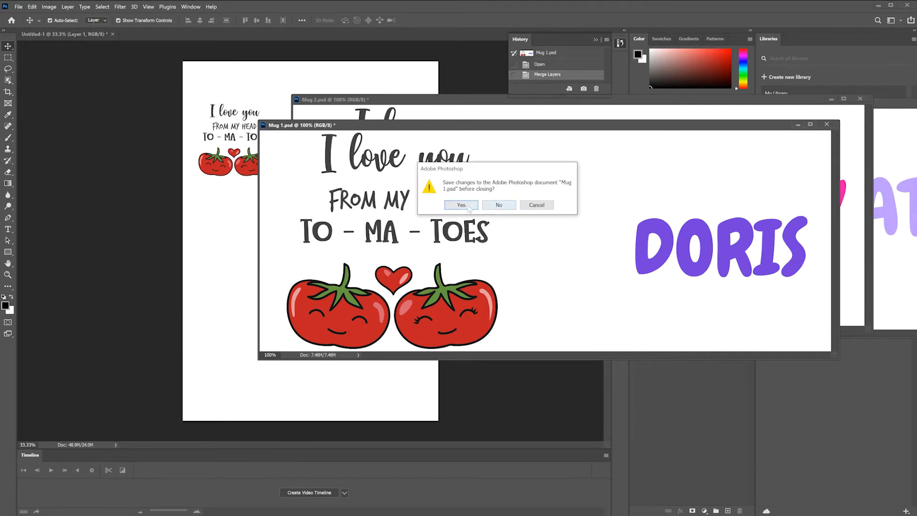
{"action": "left_click", "coordinate": [499, 207]}
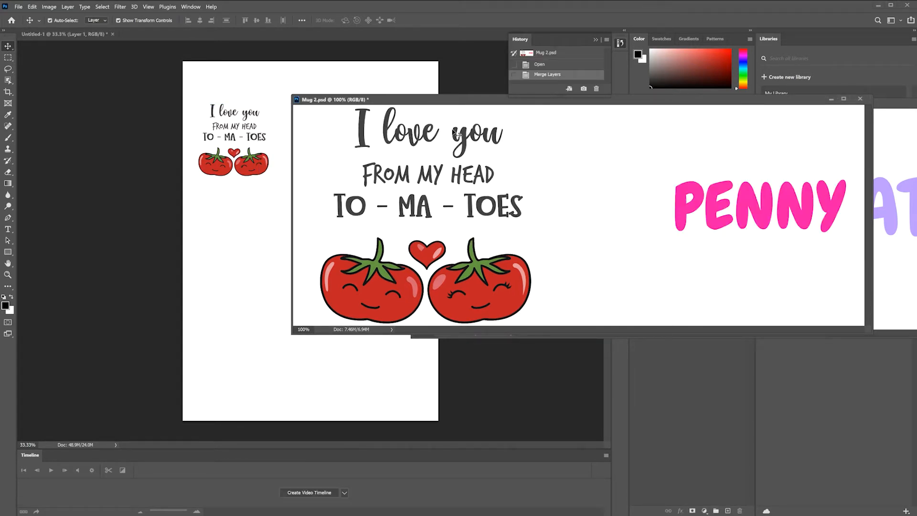
- Copy the merged Mug 2 design onto the sheet below the first design and close Mug 2.psd without saving
{"action": "left_click", "coordinate": [242, 213]}
{"action": "left_click_drag", "start_coordinate": [242, 212], "coordinate": [242, 212]}
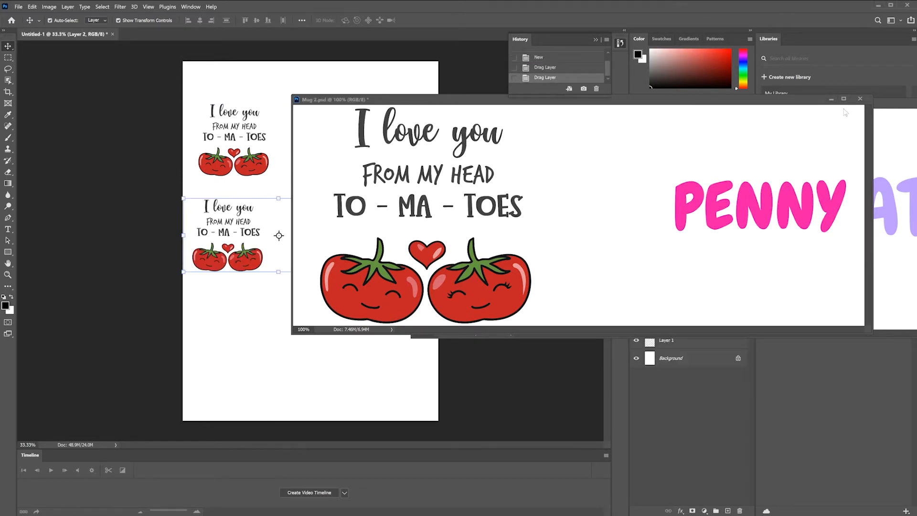
{"action": "left_click", "coordinate": [860, 100]}
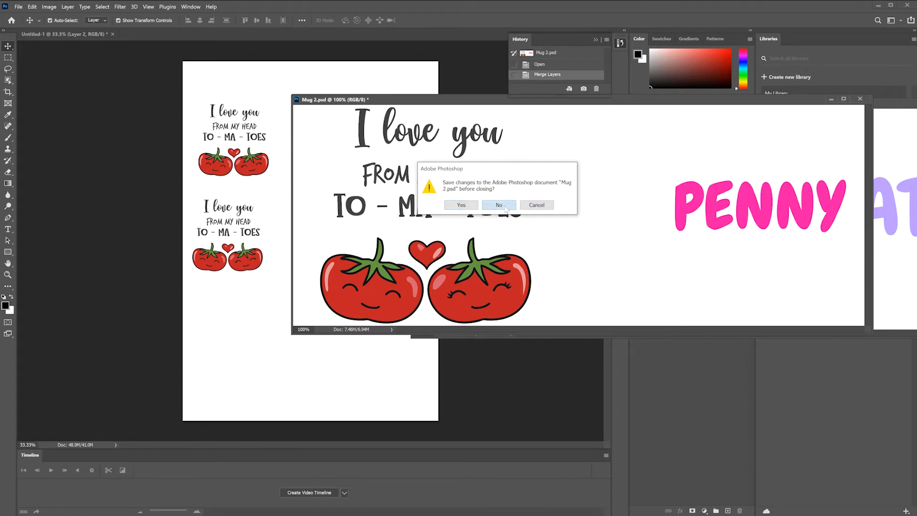
{"action": "key", "text": "n"}
- Copy the merged Mug 3 design onto the lower part of the sheet and close Mug 3.psd without saving
{"action": "left_click_drag", "start_coordinate": [592, 141], "coordinate": [284, 318]}
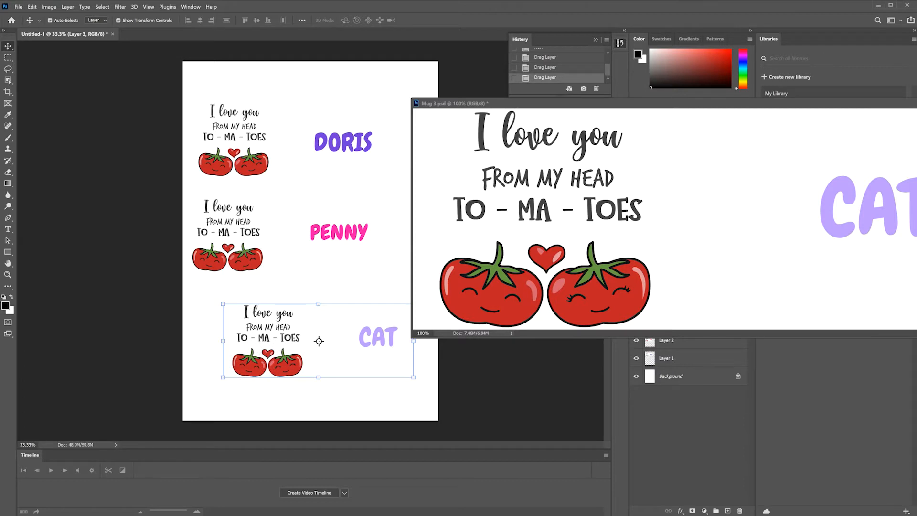
{"action": "left_click", "coordinate": [833, 156]}
{"action": "key", "text": "ctrl+w"}
{"action": "left_click", "coordinate": [499, 205]}
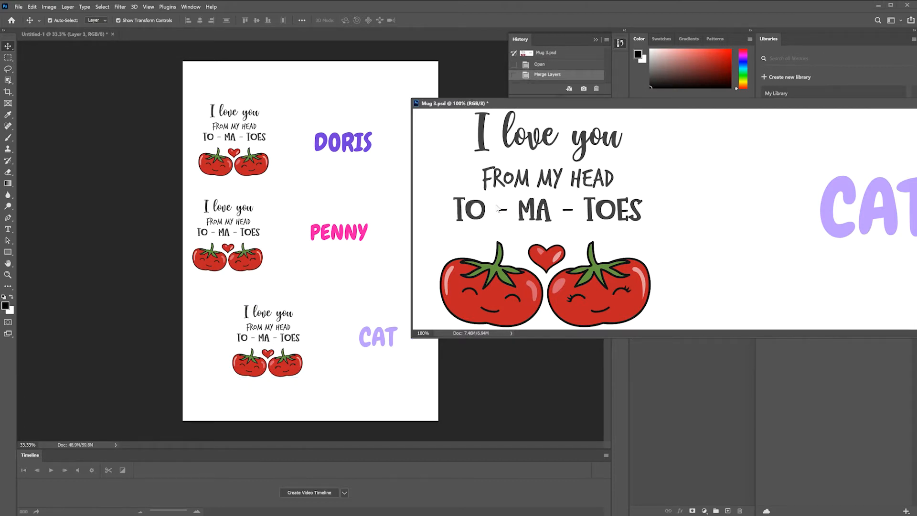
- Move the three mug designs into one vertically aligned column centered across the sheet's width
{"action": "left_click", "coordinate": [291, 135]}
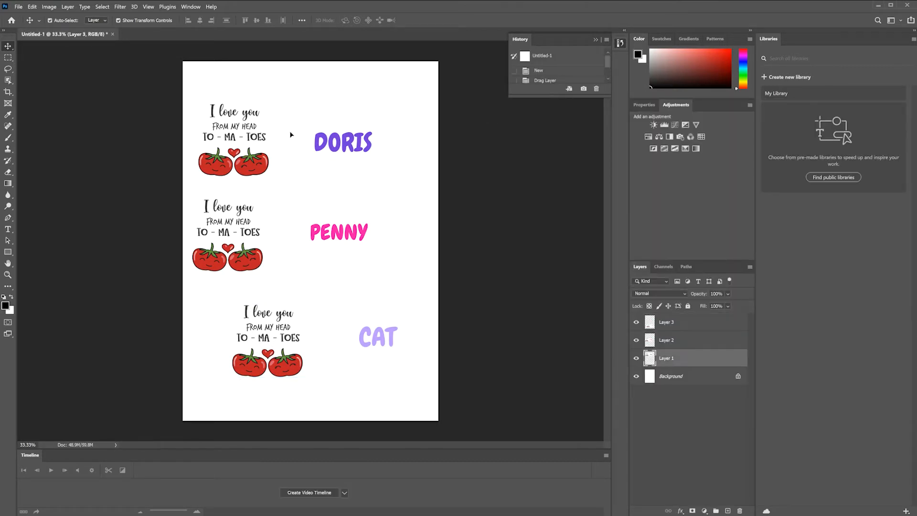
{"action": "left_click_drag", "start_coordinate": [291, 135], "coordinate": [308, 123]}
{"action": "left_click", "coordinate": [313, 243]}
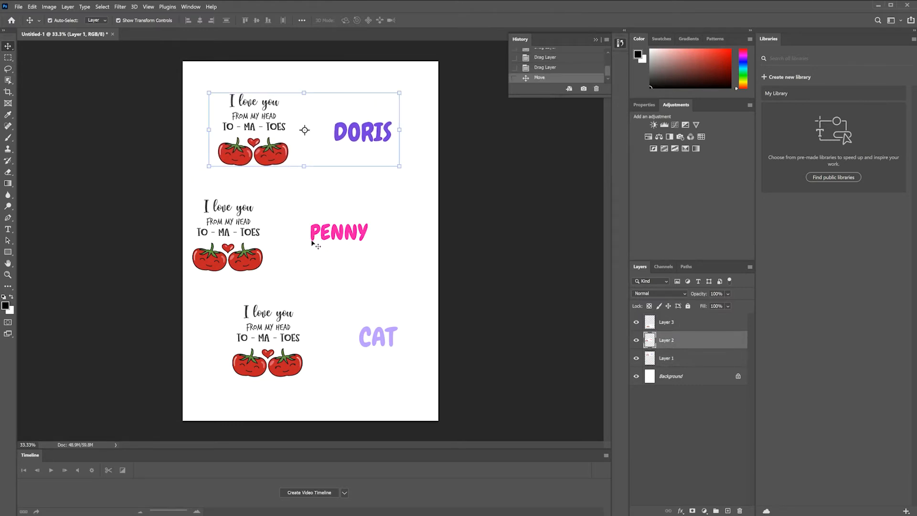
{"action": "left_click_drag", "start_coordinate": [313, 243], "coordinate": [341, 235]}
{"action": "left_click_drag", "start_coordinate": [341, 235], "coordinate": [337, 236]}
{"action": "left_click_drag", "start_coordinate": [311, 356], "coordinate": [293, 352]}
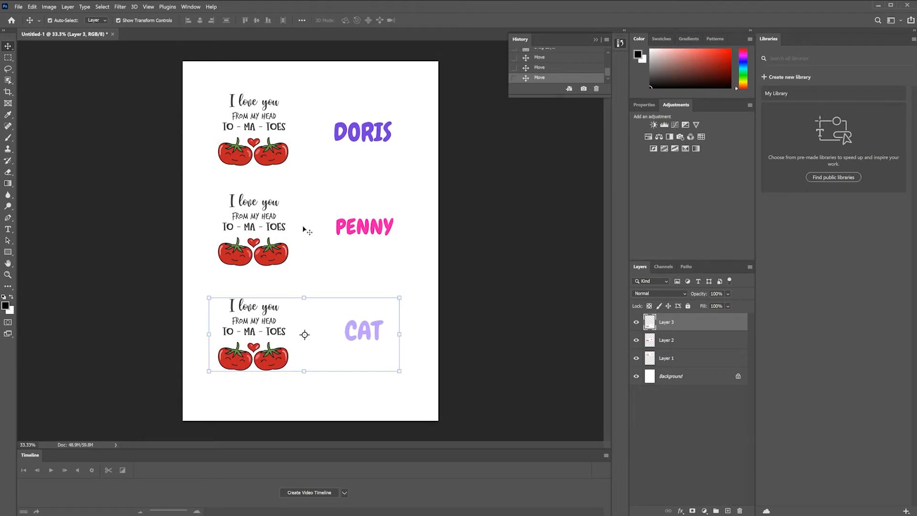
- Move the middle and lower mug designs slightly down to even out the vertical gaps between the three designs
{"action": "left_click_drag", "start_coordinate": [307, 229], "coordinate": [305, 234]}
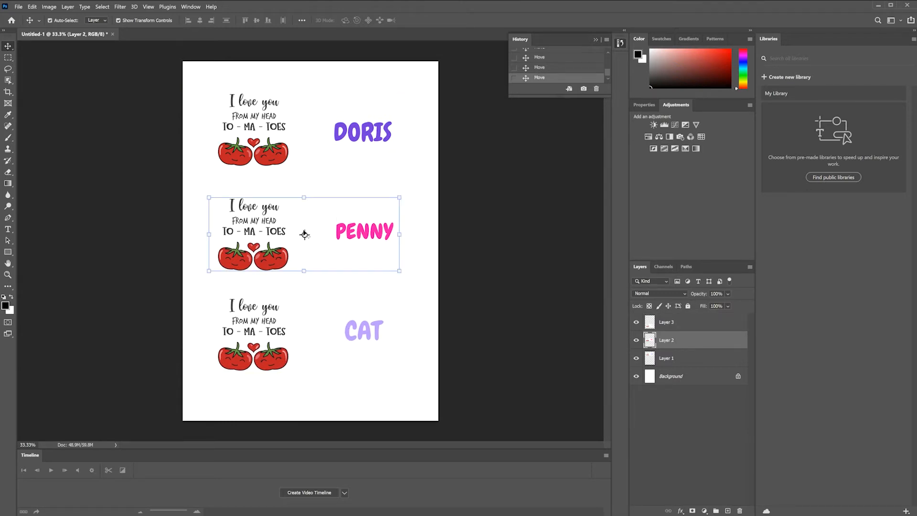
{"action": "key", "text": "ctrl+t"}
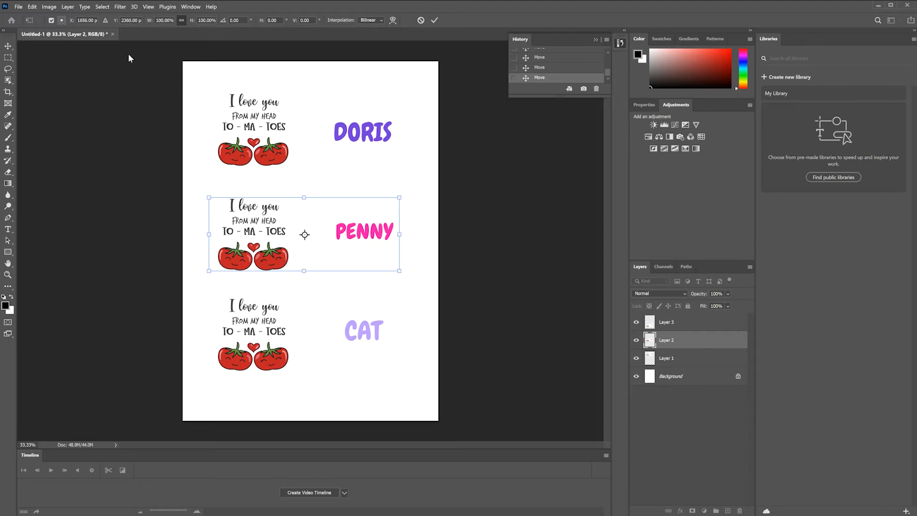
{"action": "left_click", "coordinate": [434, 21]}
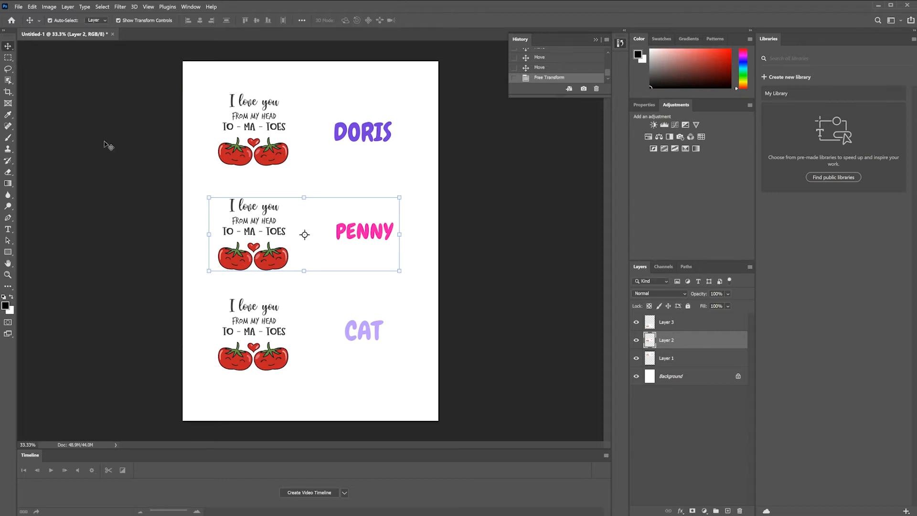
{"action": "left_click", "coordinate": [138, 187]}
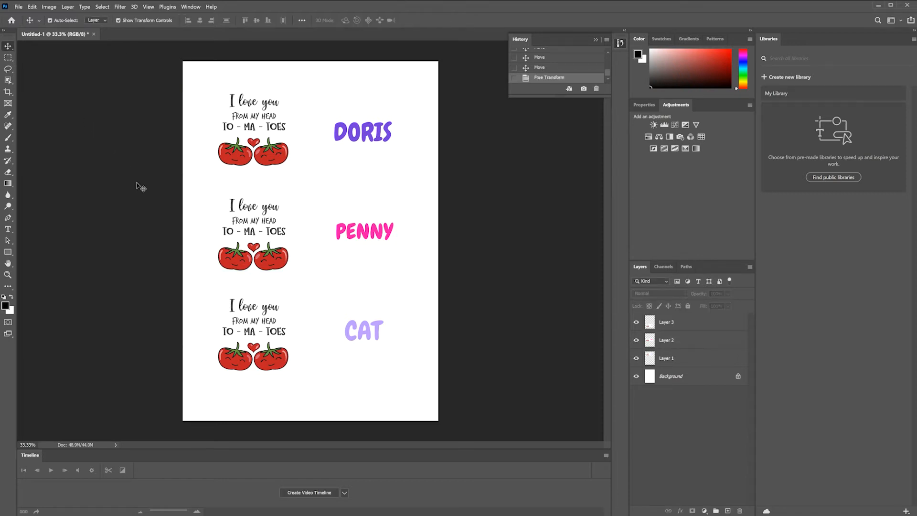
{"action": "left_click", "coordinate": [265, 337]}
{"action": "left_click_drag", "start_coordinate": [266, 337], "coordinate": [265, 341]}
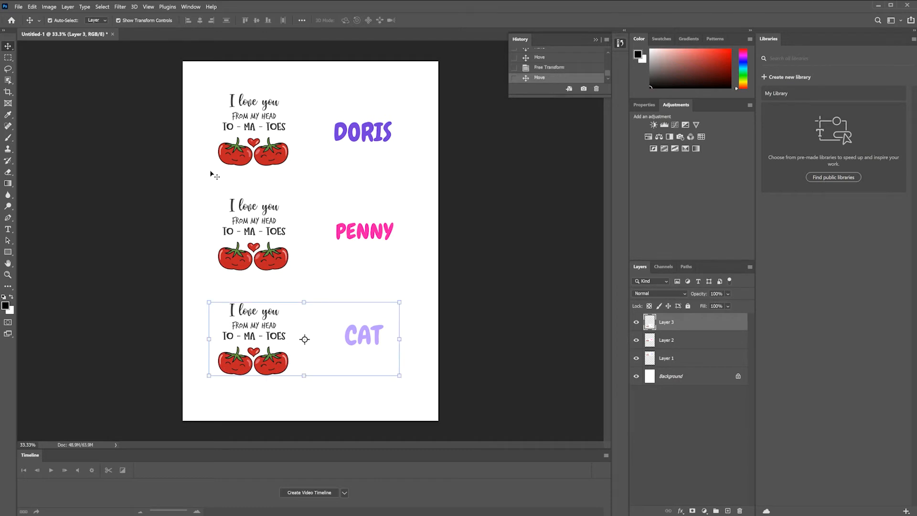
- Save the sheet as a PNG named Untitled-1Prints in the Downloads folder with the large file size option
{"action": "left_click", "coordinate": [19, 7]}
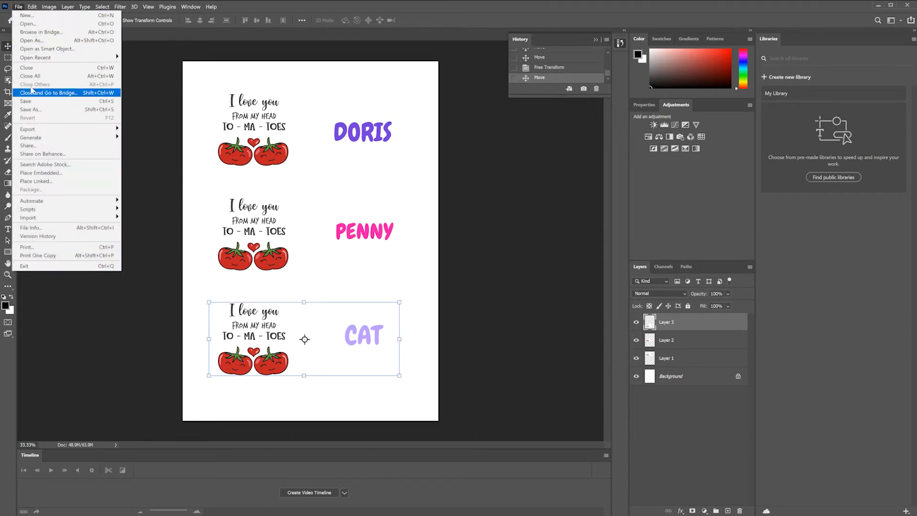
{"action": "left_click", "coordinate": [31, 109]}
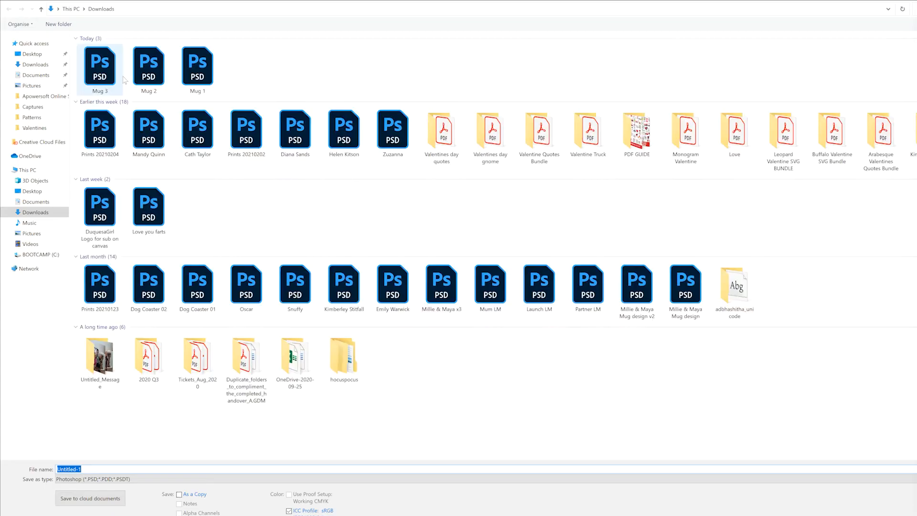
{"action": "left_click", "coordinate": [99, 466]}
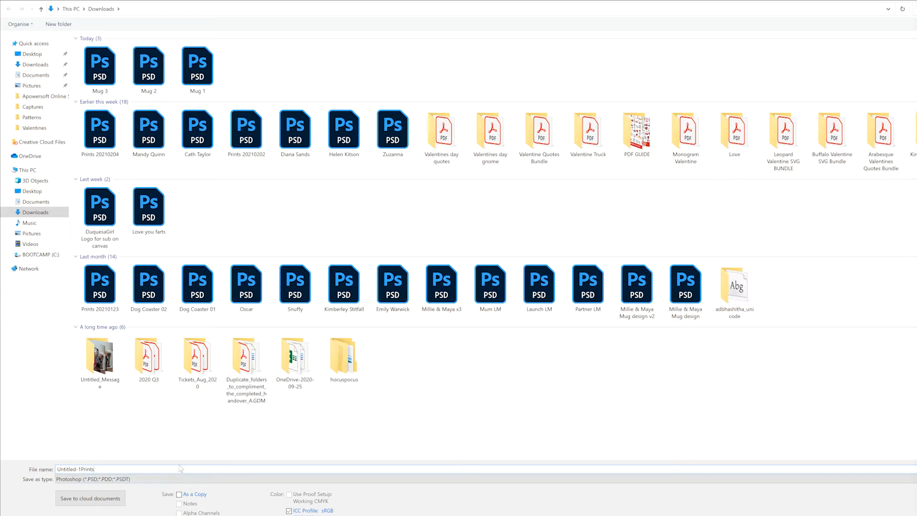
{"action": "left_click", "coordinate": [172, 479]}
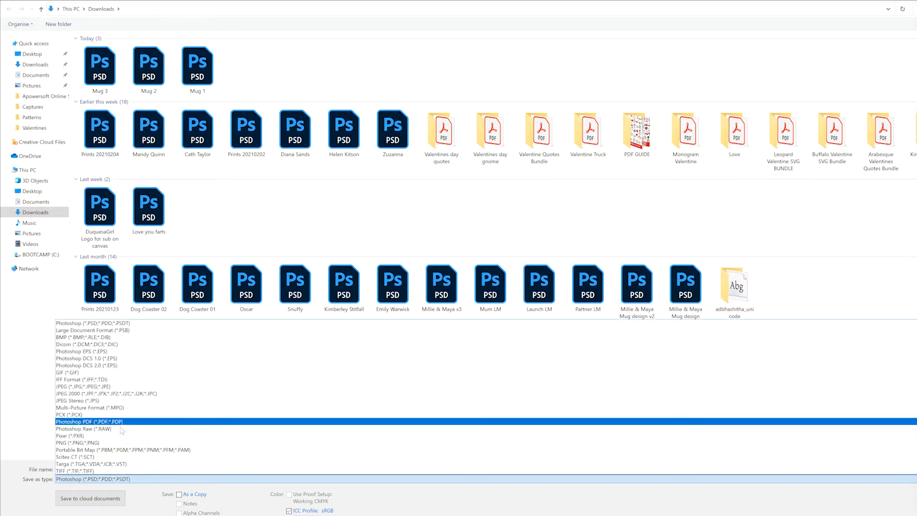
{"action": "left_click", "coordinate": [85, 443]}
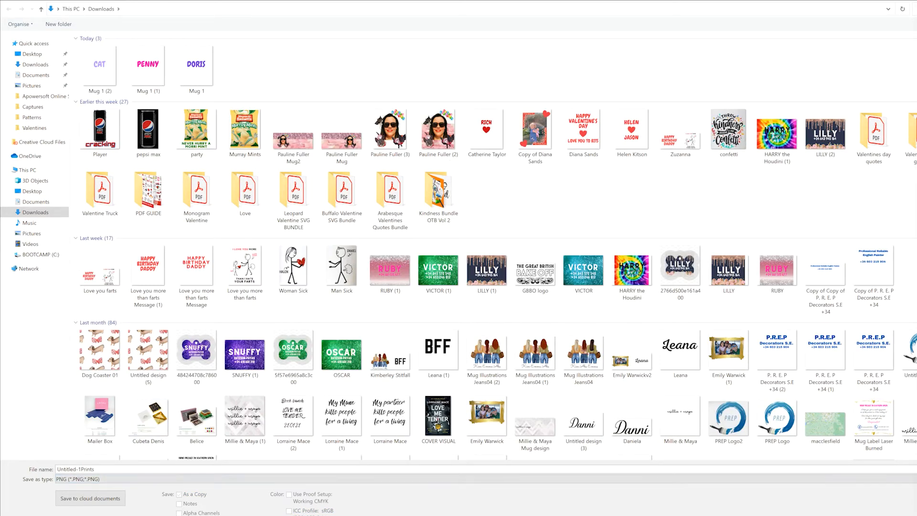
{"action": "key", "text": "Return"}
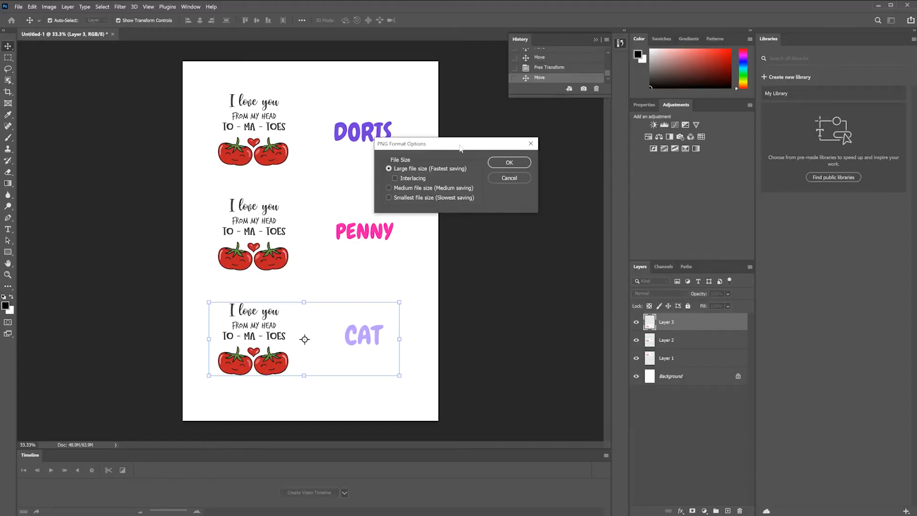
{"action": "left_click", "coordinate": [509, 163]}
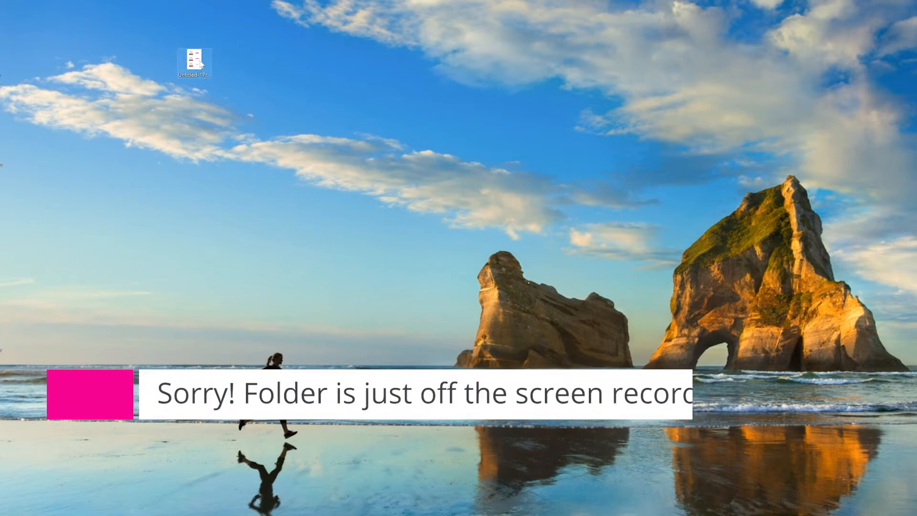
- Send the saved print sheet from the desktop to Print Manager and set its substrate to Ceramic Mug
{"action": "left_click_drag", "start_coordinate": [199, 62], "coordinate": [1, 341]}
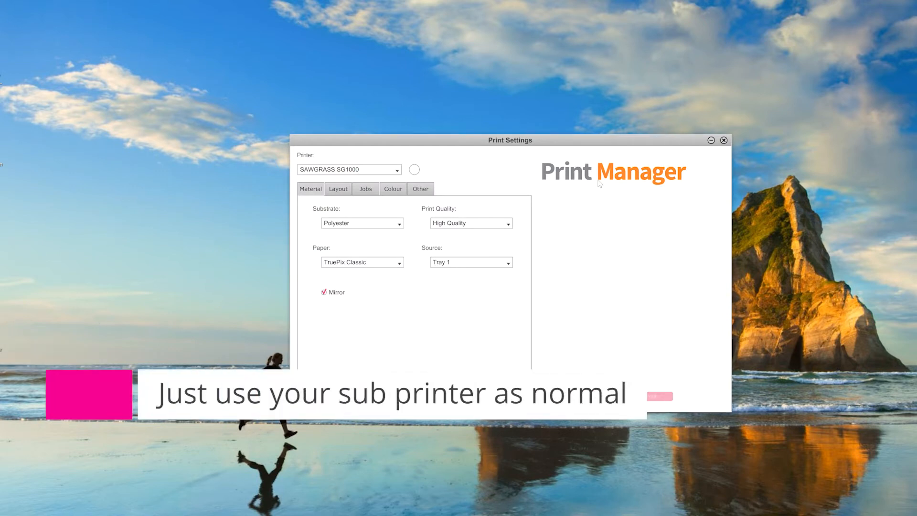
{"action": "left_click", "coordinate": [365, 225]}
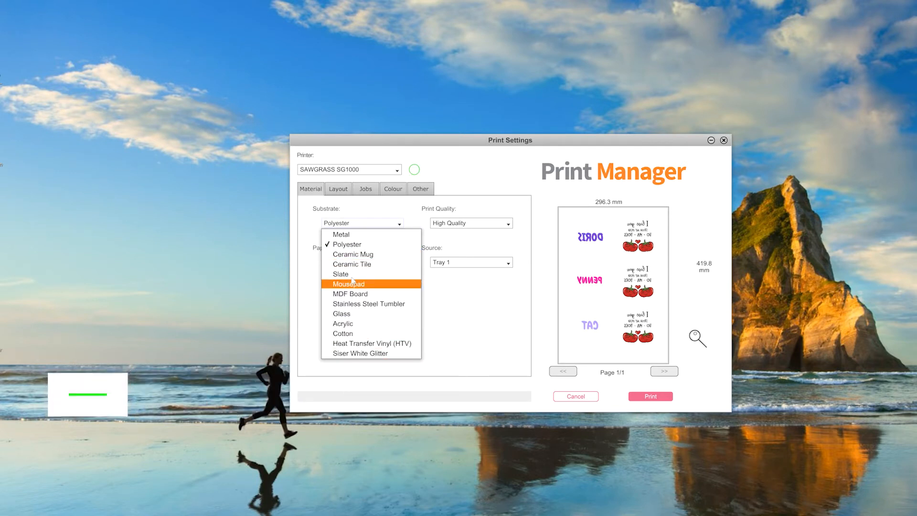
{"action": "left_click", "coordinate": [349, 256]}
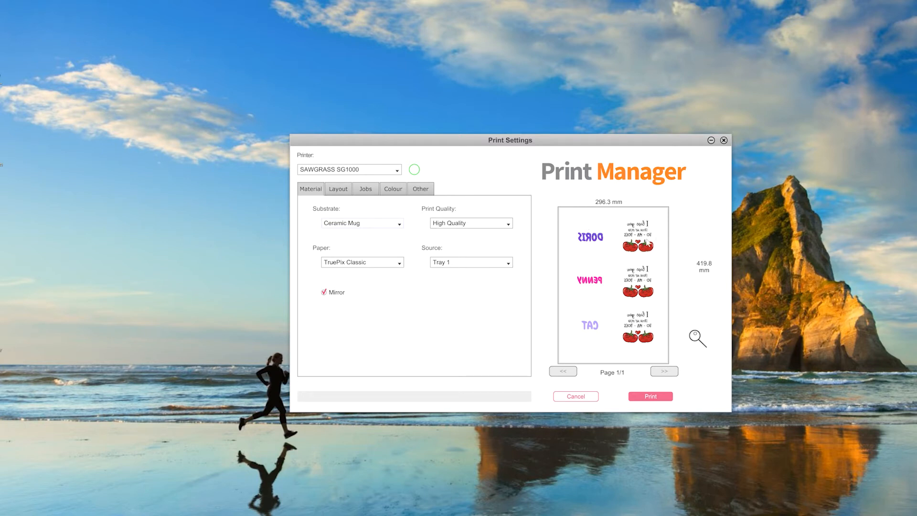
- Set the print layout to Preserve Layout from Designer
{"action": "left_click", "coordinate": [343, 191]}
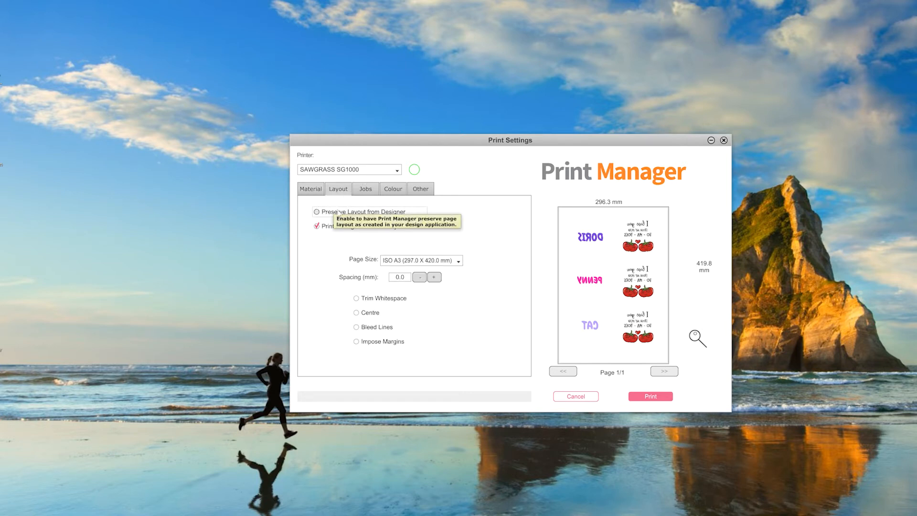
{"action": "left_click", "coordinate": [334, 212]}
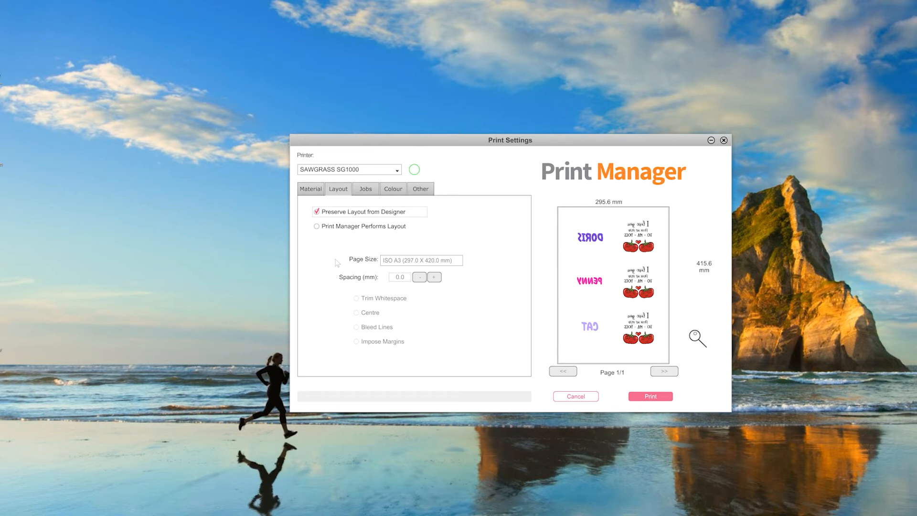
- Switch the layout to Print Manager Performs Layout and display the size and copies settings of the Untitled-1Prints job
{"action": "left_click", "coordinate": [318, 229]}
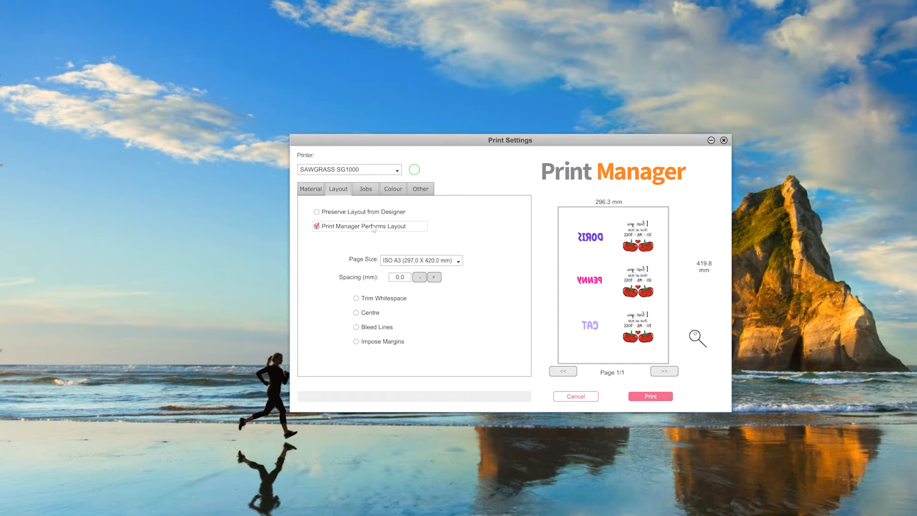
{"action": "left_click", "coordinate": [366, 190]}
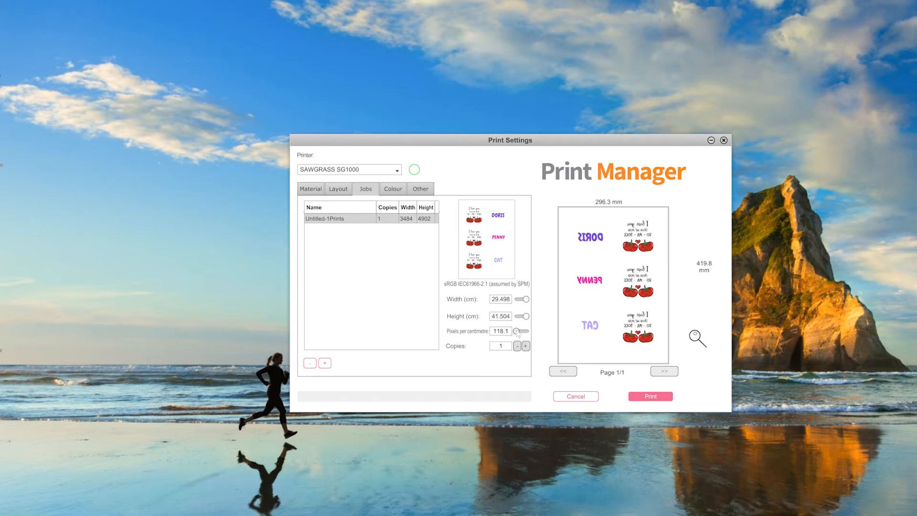
- Set the colour mode to Vivid with the cyan colour adjustment at 2, and print the sheet
{"action": "left_click", "coordinate": [393, 191]}
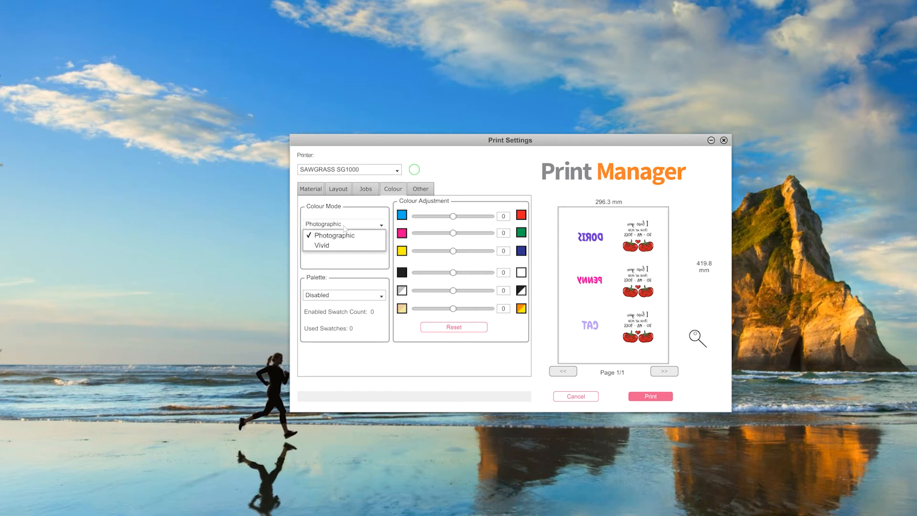
{"action": "left_click", "coordinate": [329, 247]}
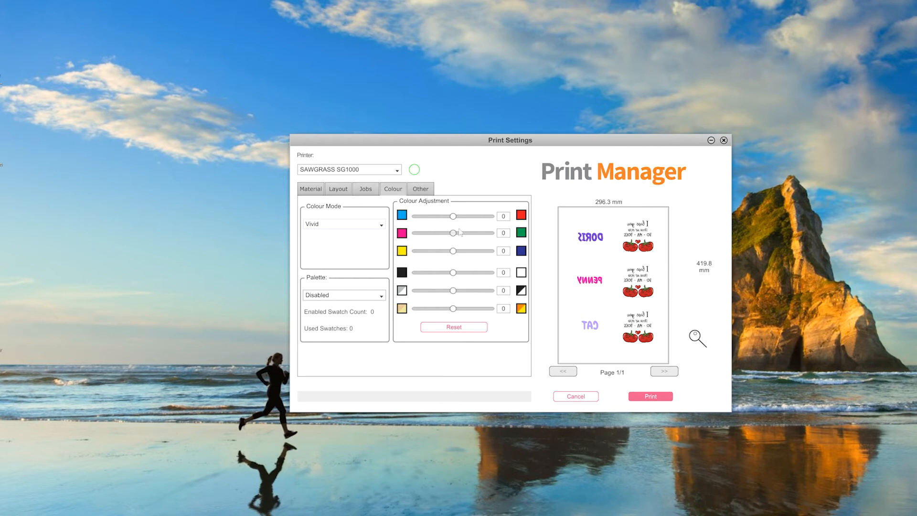
{"action": "left_click_drag", "start_coordinate": [453, 216], "coordinate": [456, 217]}
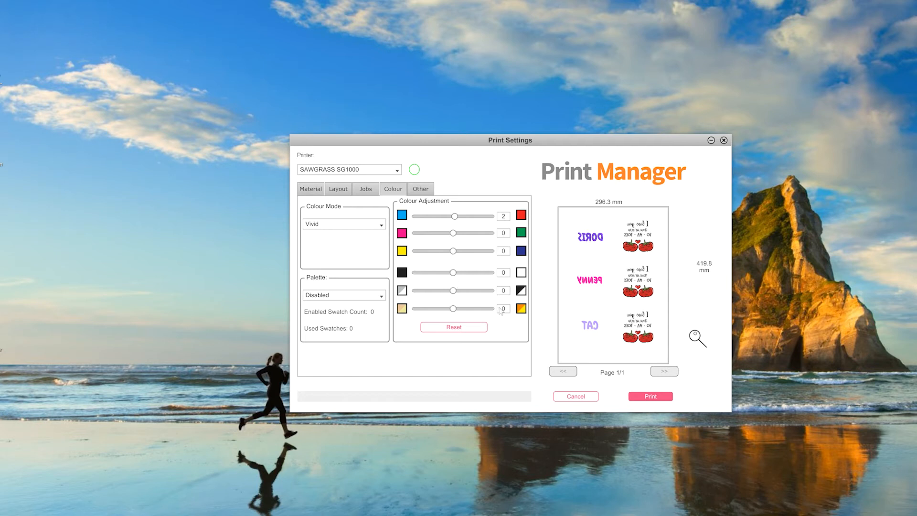
{"action": "key", "text": "Return"}
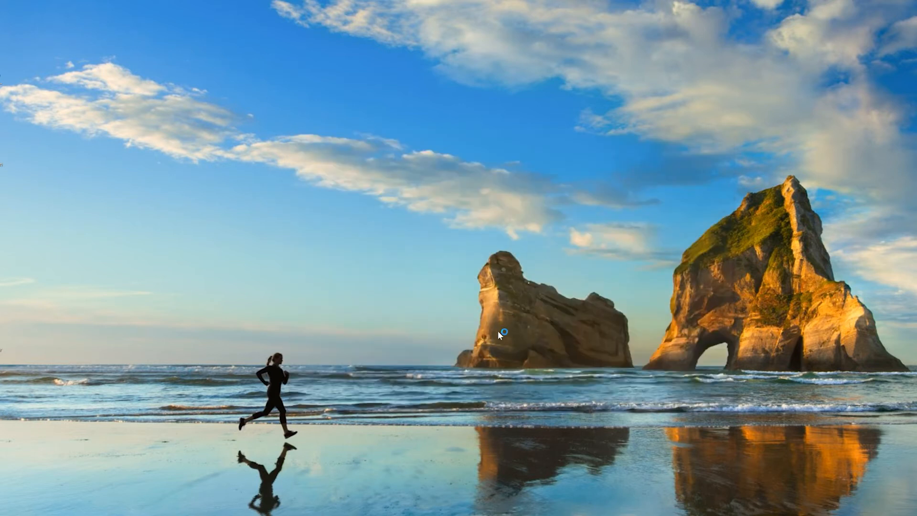